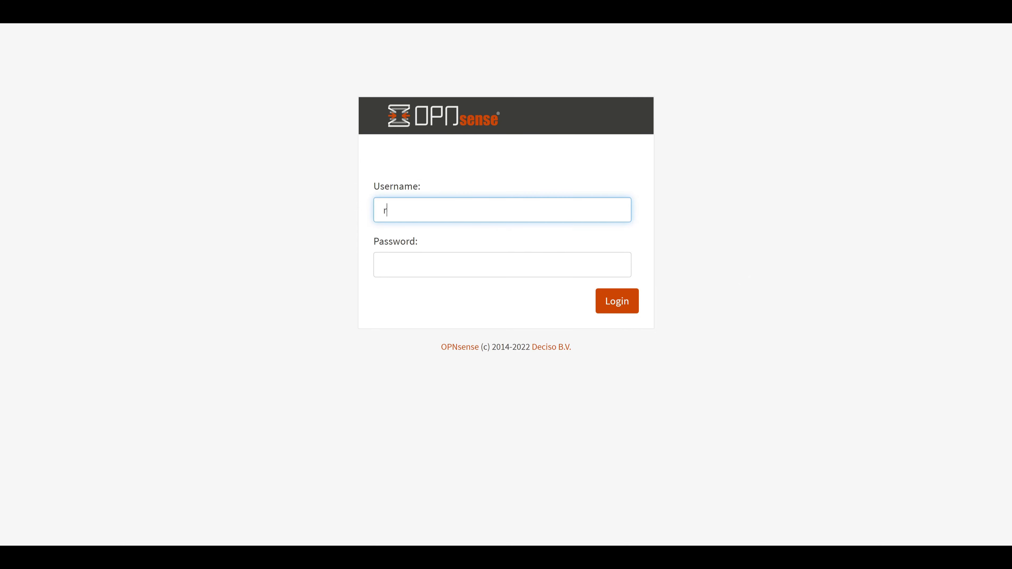
- Log in to the OPNsense web interface with the admin account and password
{"action": "type", "text": "matt"}
{"action": "key", "text": "Tab"}
{"action": "type", "text": "••••••••••••"}
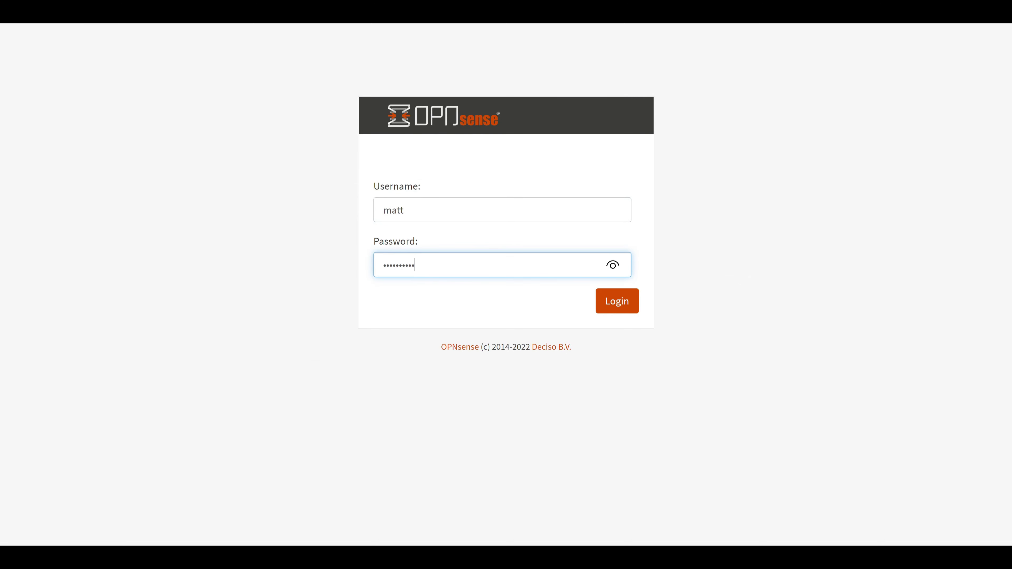
{"action": "key", "text": "Return"}
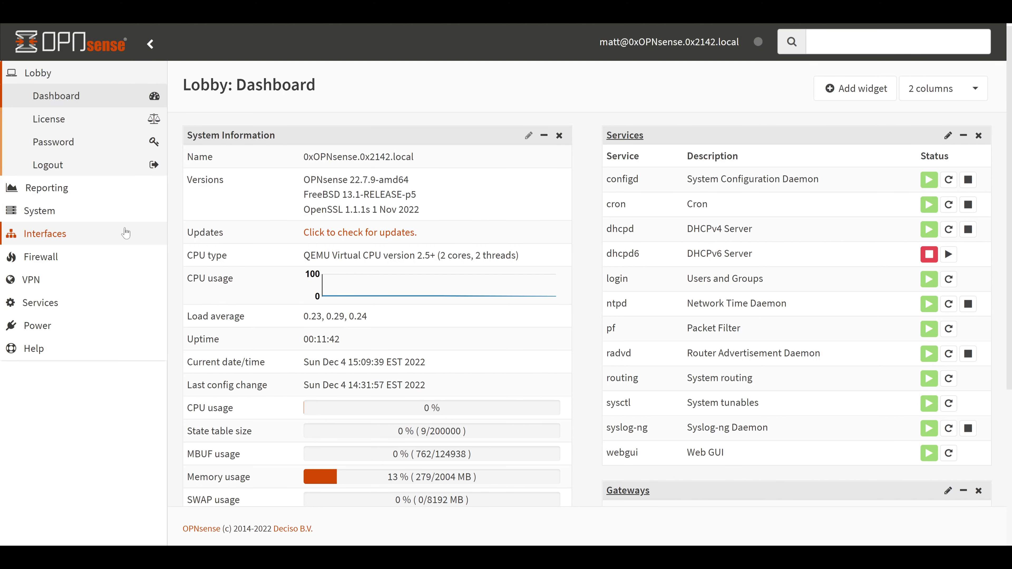
- Filter System > Firmware > Plugins for 'adg', which shows no AdGuard plugin
{"action": "left_click", "coordinate": [96, 215]}
{"action": "left_click", "coordinate": [94, 188]}
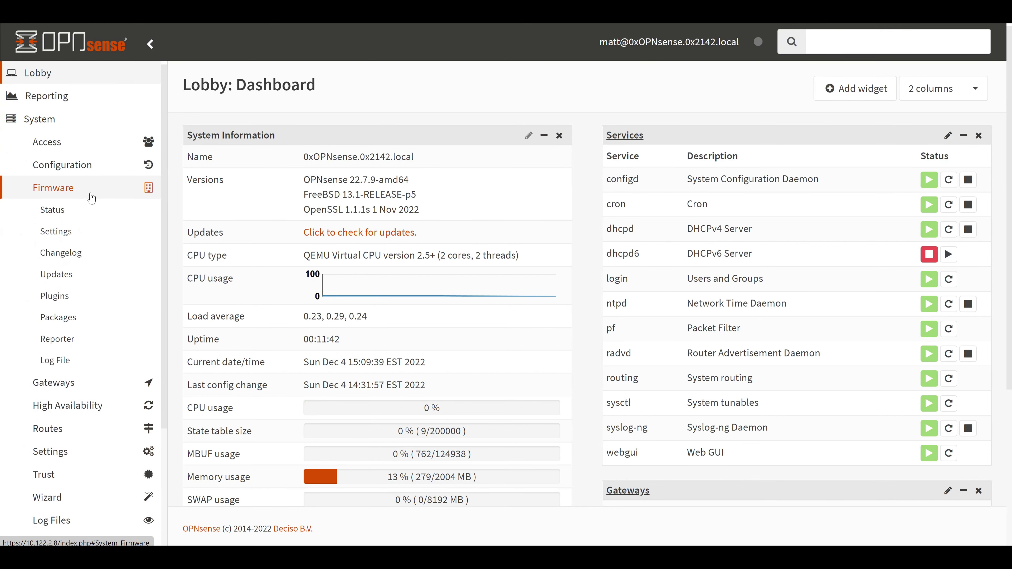
{"action": "left_click", "coordinate": [102, 295]}
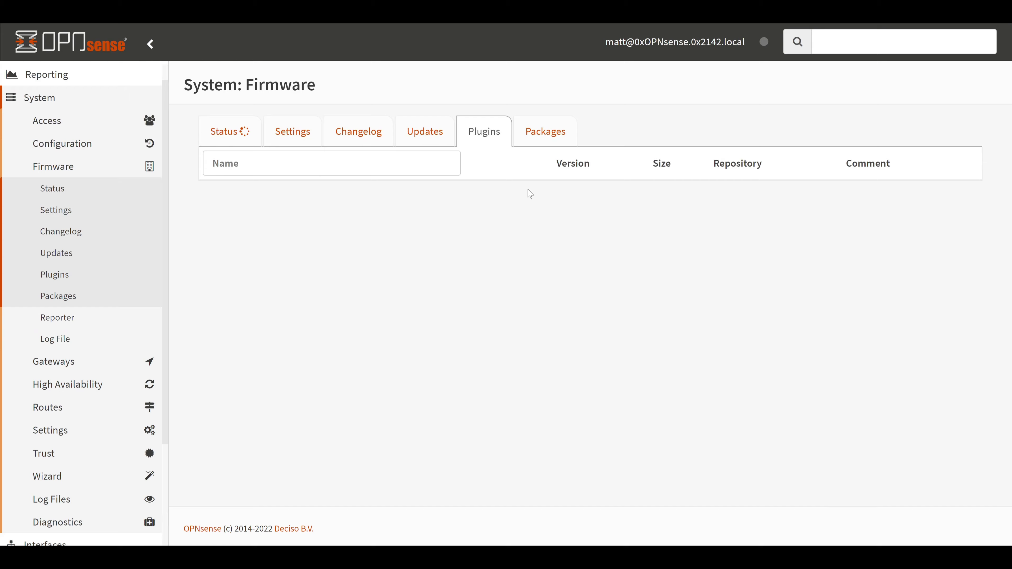
{"action": "left_click", "coordinate": [212, 163]}
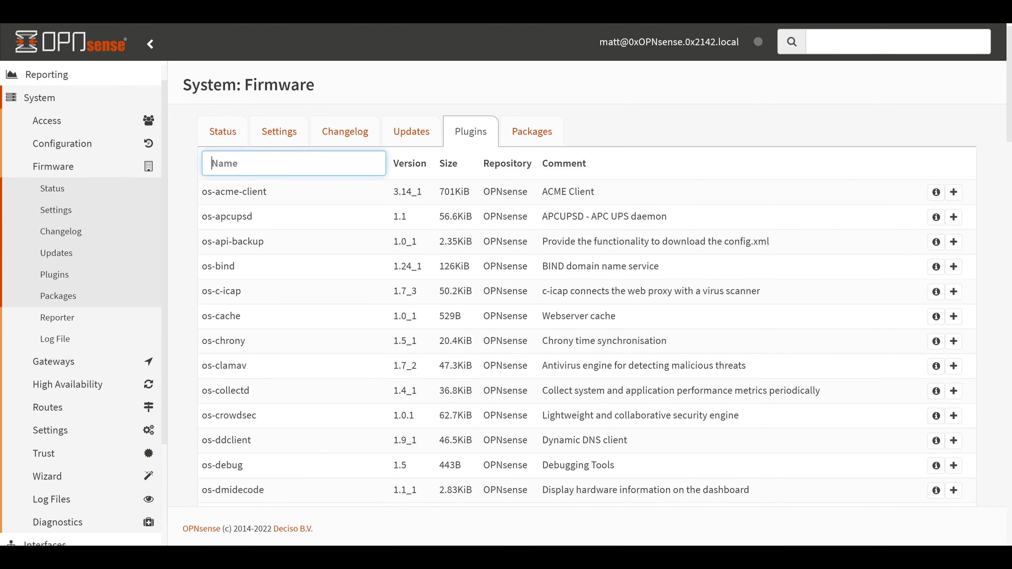
{"action": "type", "text": "adg"}
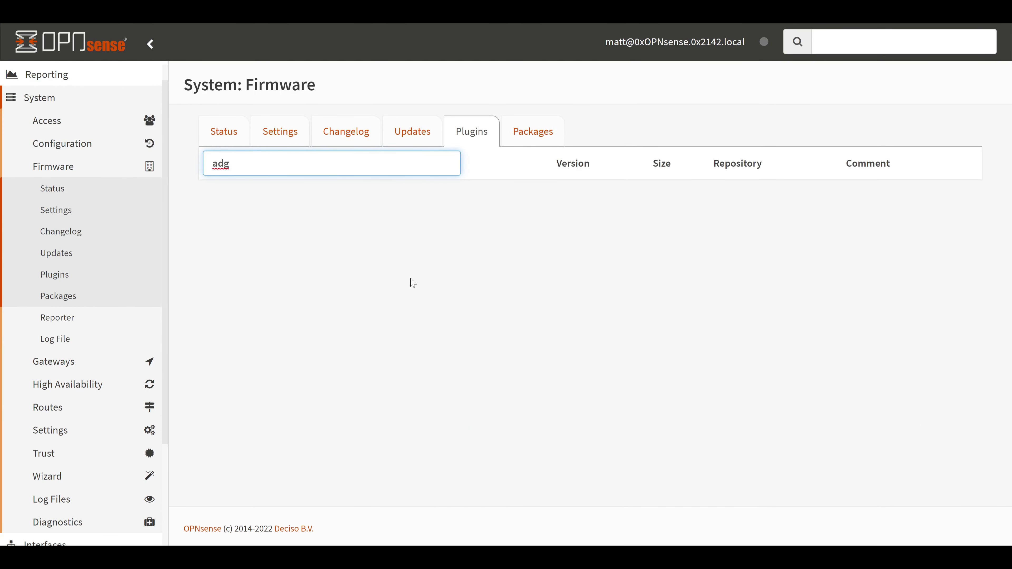
{"action": "left_click", "coordinate": [411, 282]}
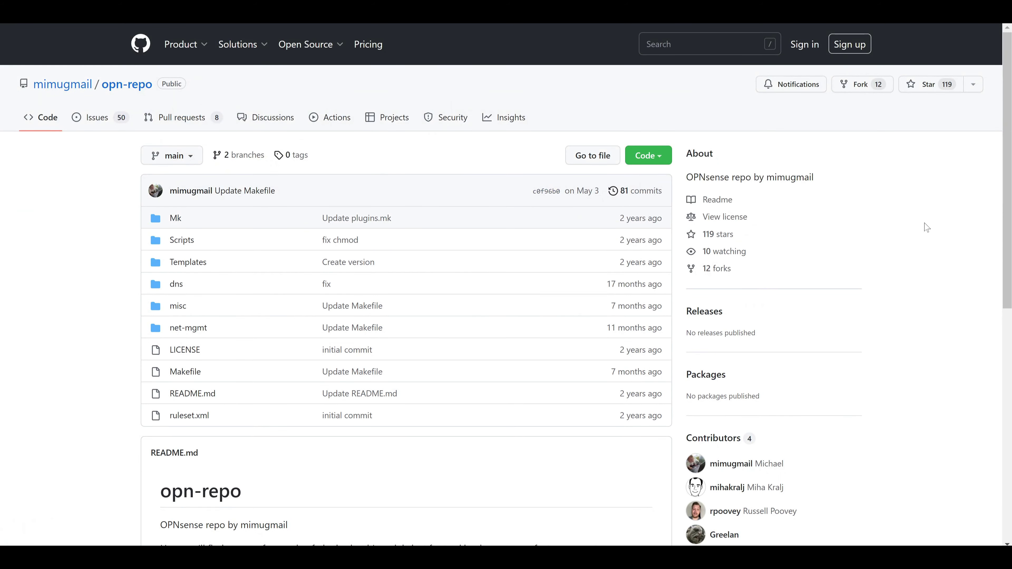
- Scroll the opn-repo README down toward its Install this repo commands
{"action": "scroll", "coordinate": [924, 227], "scroll_direction": "down", "scroll_amount": 8}
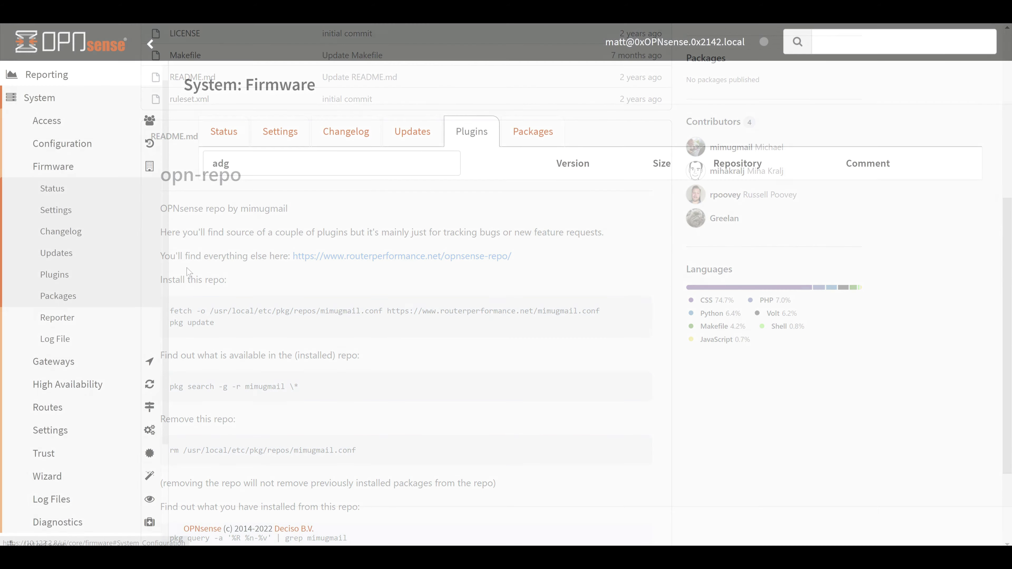
- Enable Secure Shell with password login under System > Settings > Administration
{"action": "scroll", "coordinate": [92, 337], "scroll_direction": "down", "scroll_amount": 2}
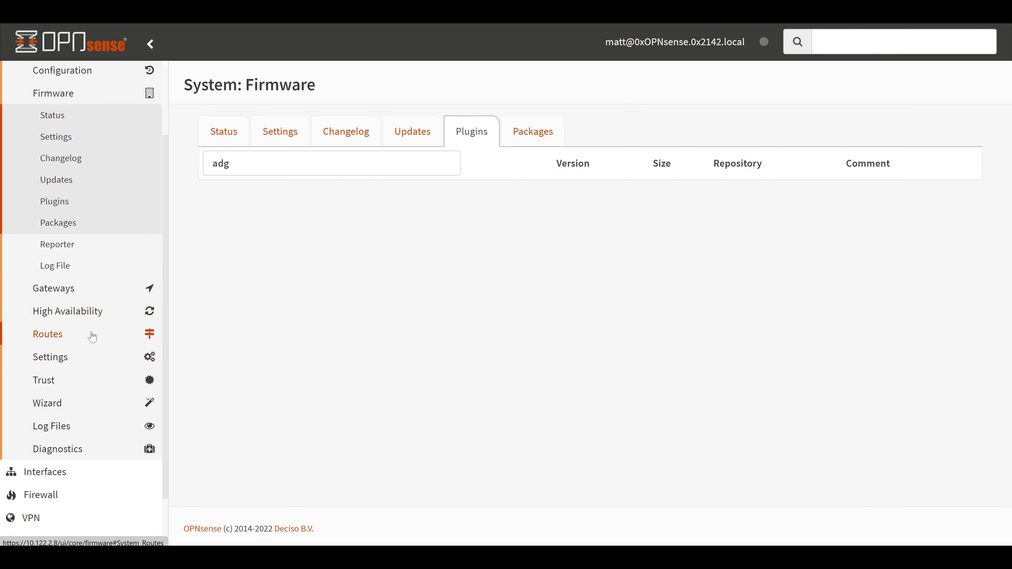
{"action": "left_click", "coordinate": [73, 363]}
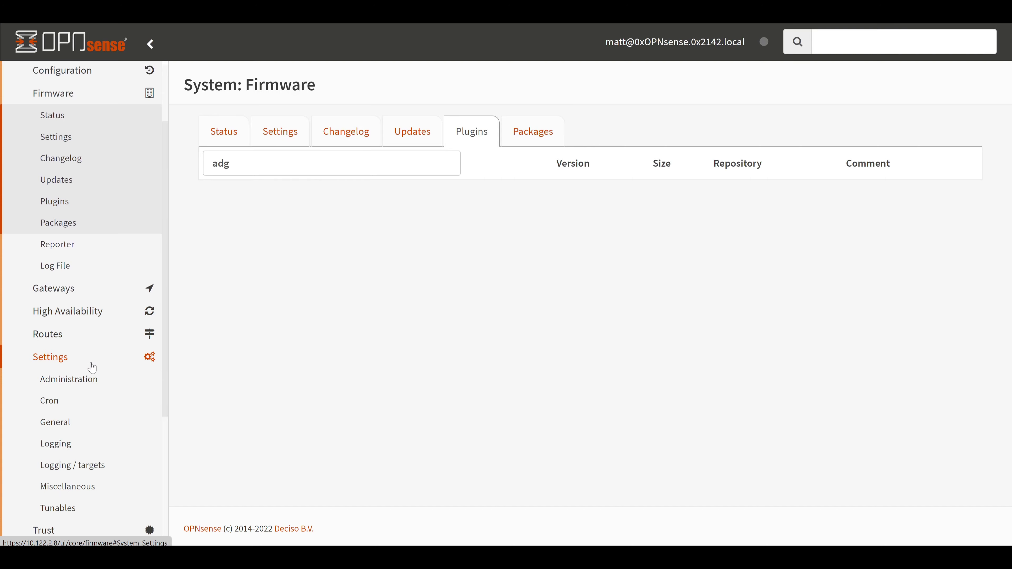
{"action": "left_click", "coordinate": [101, 380]}
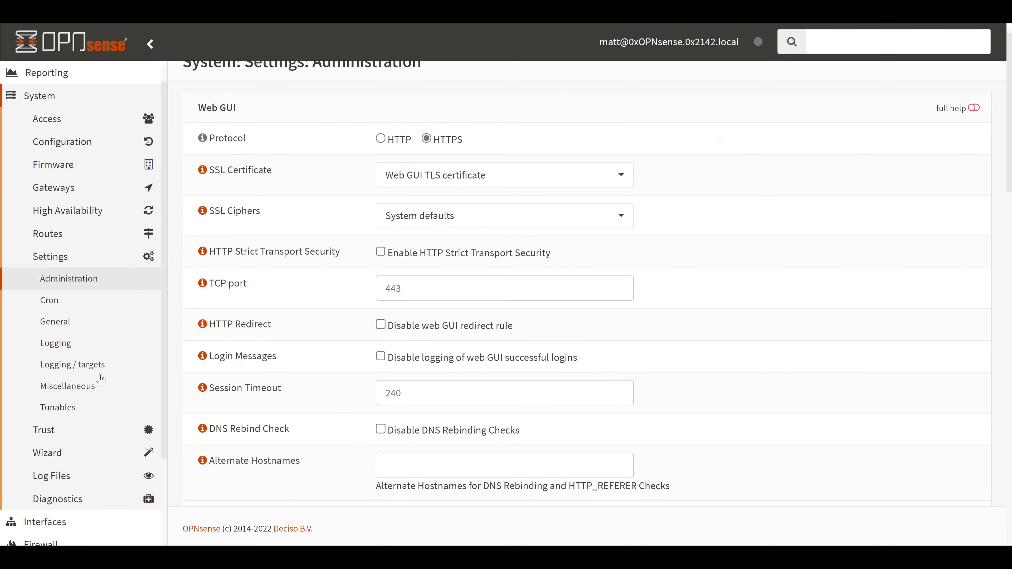
{"action": "scroll", "coordinate": [739, 270], "scroll_direction": "down", "scroll_amount": 8}
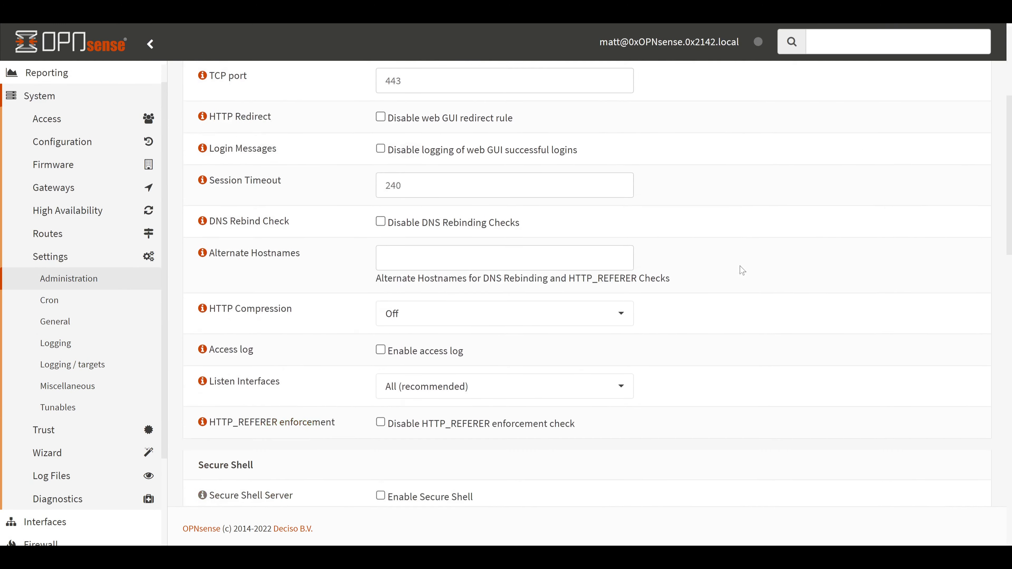
{"action": "scroll", "coordinate": [739, 270], "scroll_direction": "down", "scroll_amount": 3}
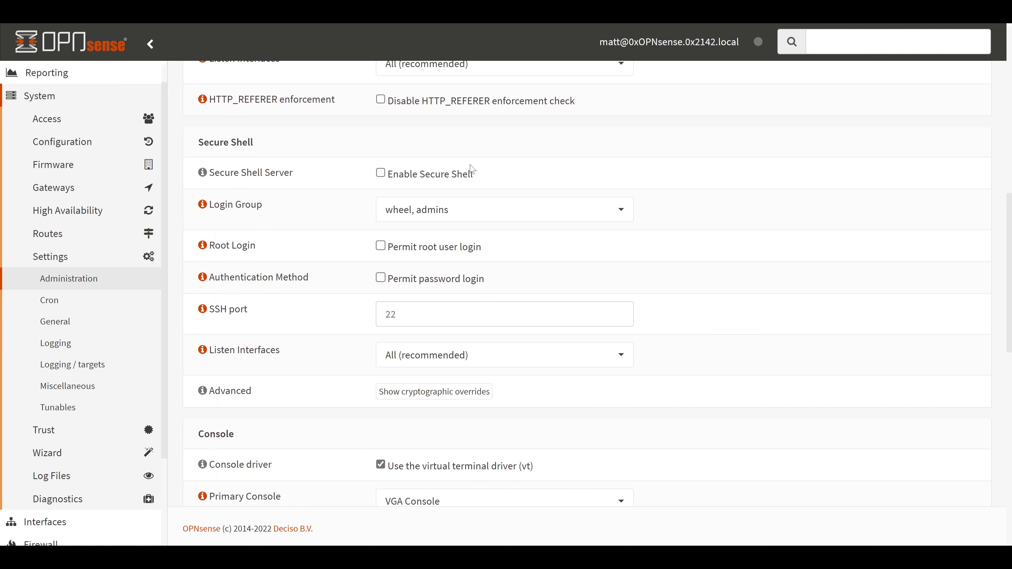
{"action": "left_click", "coordinate": [381, 172]}
{"action": "left_click", "coordinate": [380, 277]}
- Restrict SSH listen interfaces to LAN and save the administration settings
{"action": "left_click", "coordinate": [534, 355]}
{"action": "left_click", "coordinate": [476, 383]}
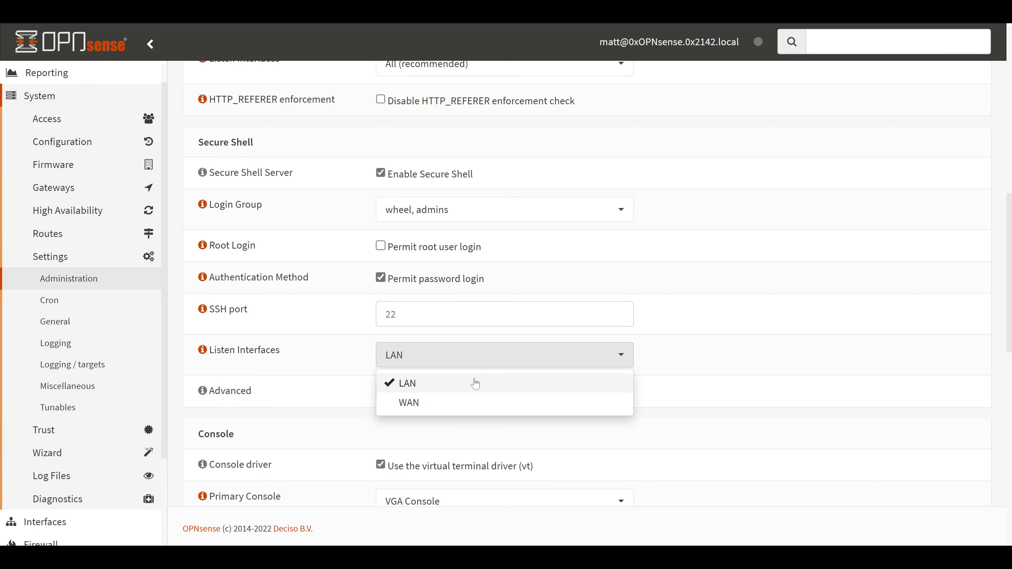
{"action": "left_click", "coordinate": [673, 331]}
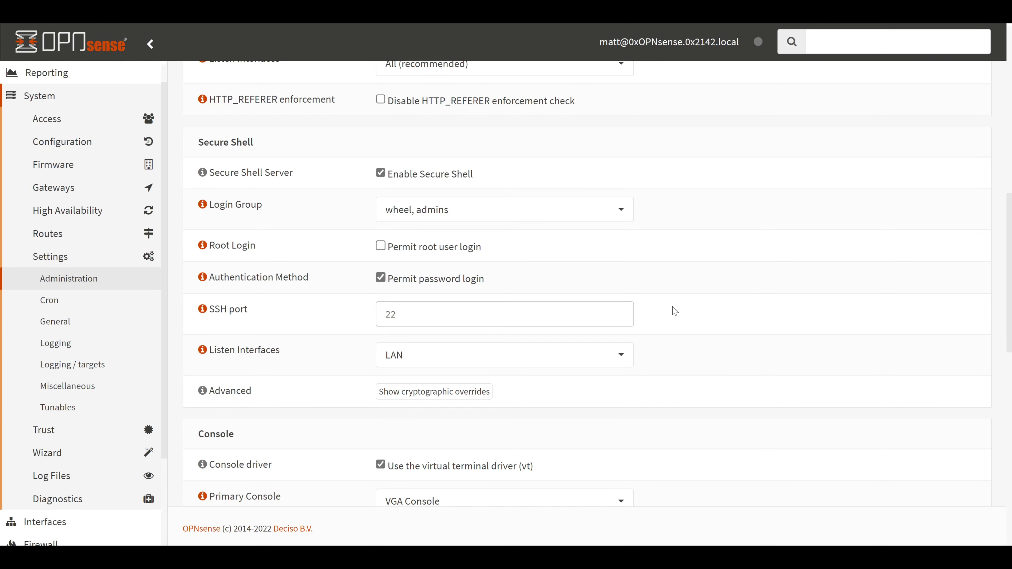
{"action": "scroll", "coordinate": [549, 251], "scroll_direction": "down", "scroll_amount": 10}
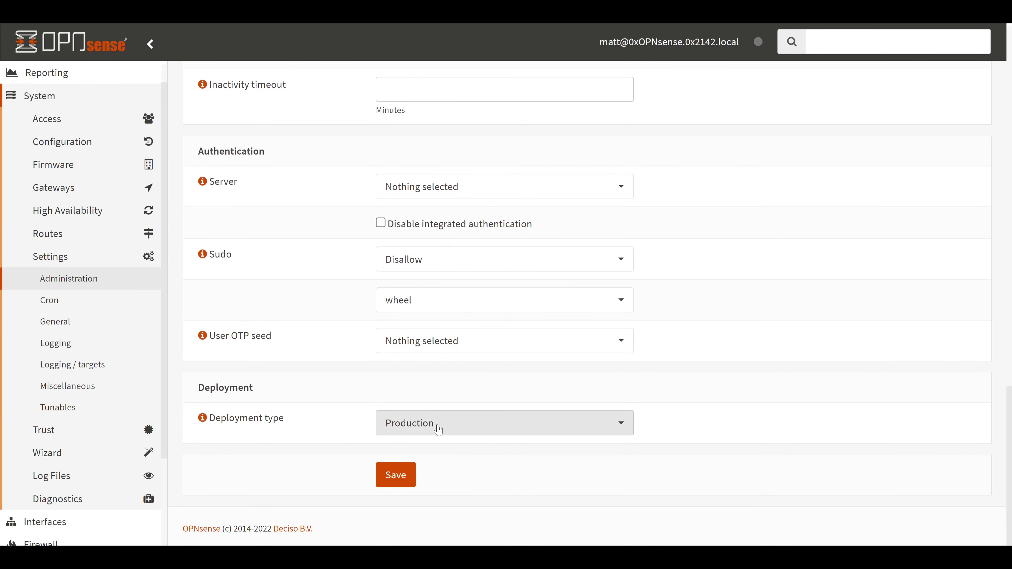
{"action": "left_click", "coordinate": [395, 473]}
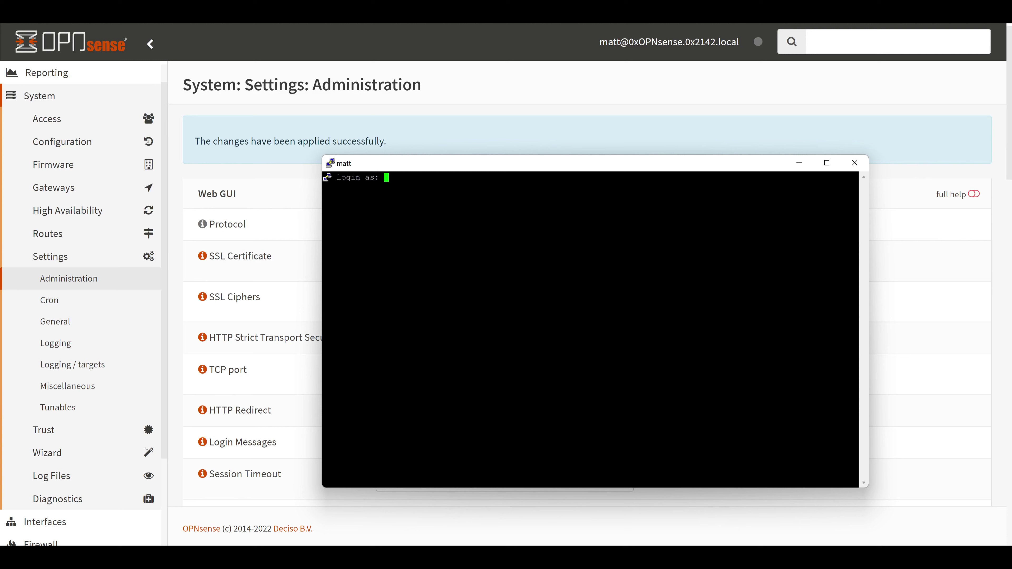
- Log in over SSH in PuTTY, become root with su, and choose console option 8 (Shell)
{"action": "type", "text": "matt"}
{"action": "key", "text": "Return"}
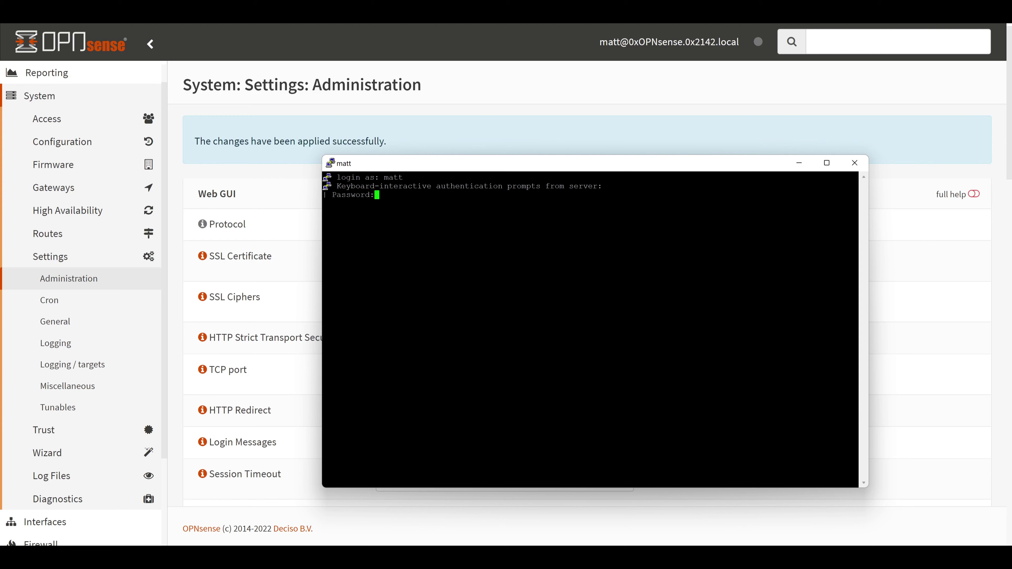
{"action": "key", "text": "Return"}
{"action": "type", "text": "su"}
{"action": "key", "text": "Return"}
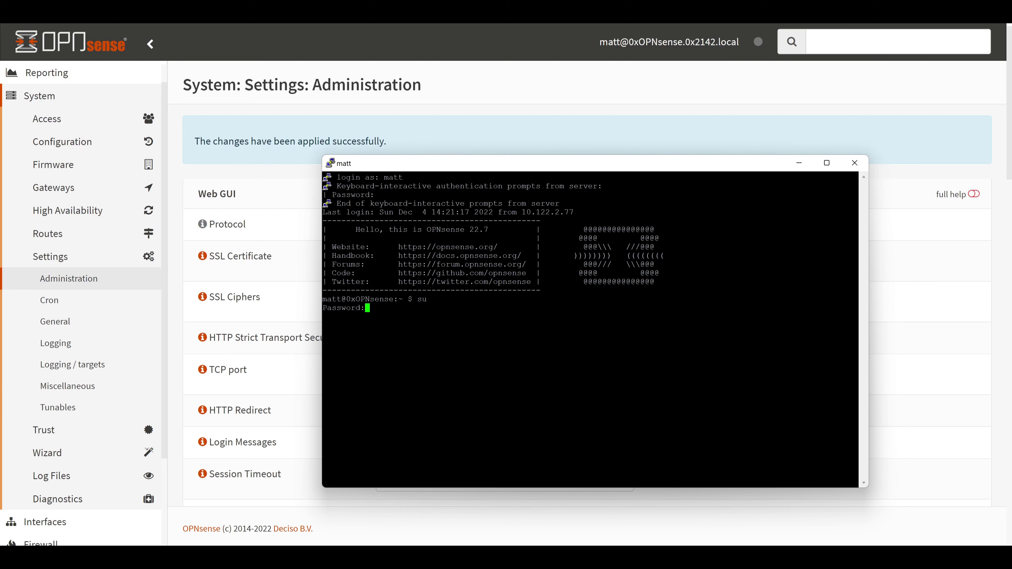
{"action": "key", "text": "Return"}
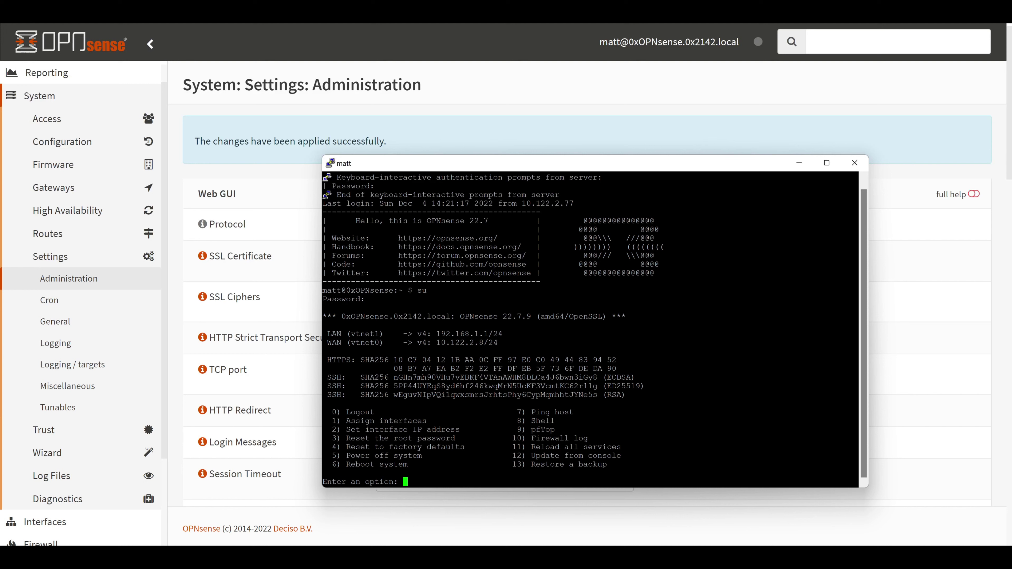
{"action": "type", "text": "8"}
{"action": "key", "text": "Return"}
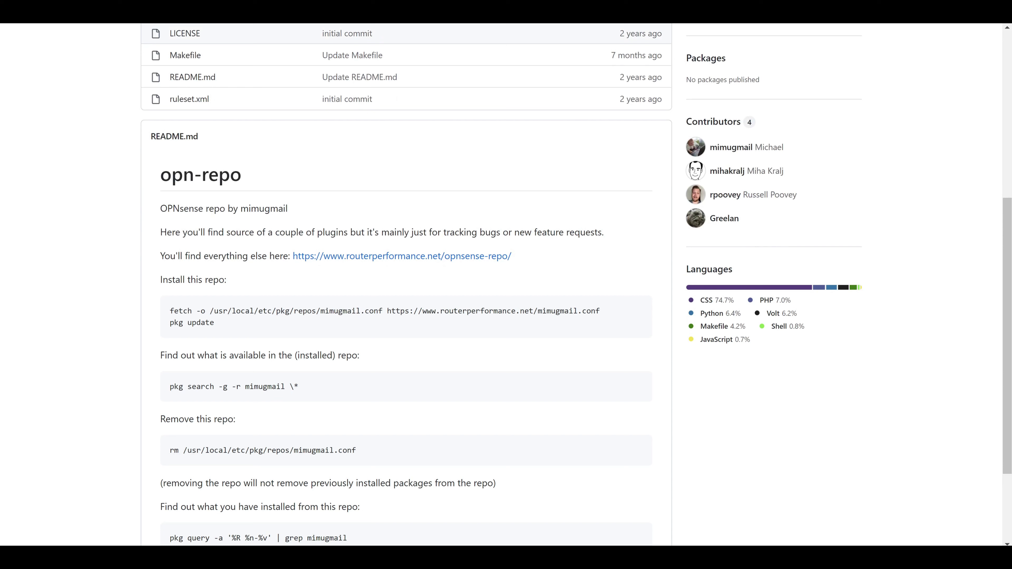
- Run the README's fetch command in PuTTY to download the mimugmail repository config
{"action": "left_click_drag", "start_coordinate": [171, 311], "coordinate": [612, 319]}
{"action": "key", "text": "ctrl+c"}
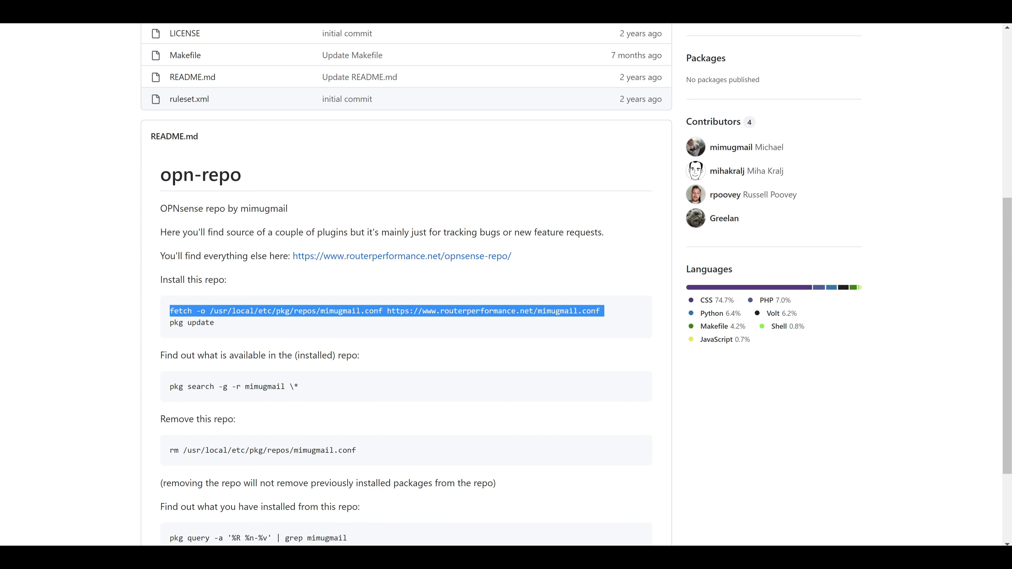
{"action": "key", "text": "alt+Tab"}
{"action": "key", "text": "shift+Insert"}
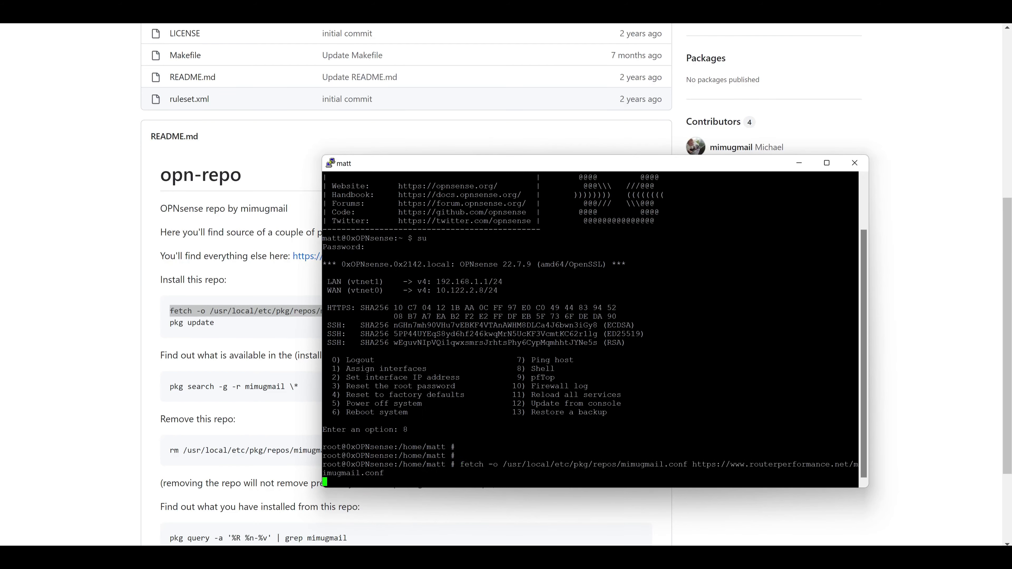
- Display /usr/local/etc/pkg/repos/mimugmail.conf, then run pkg update to refresh the catalogues
{"action": "type", "text": "cat /usr/"}
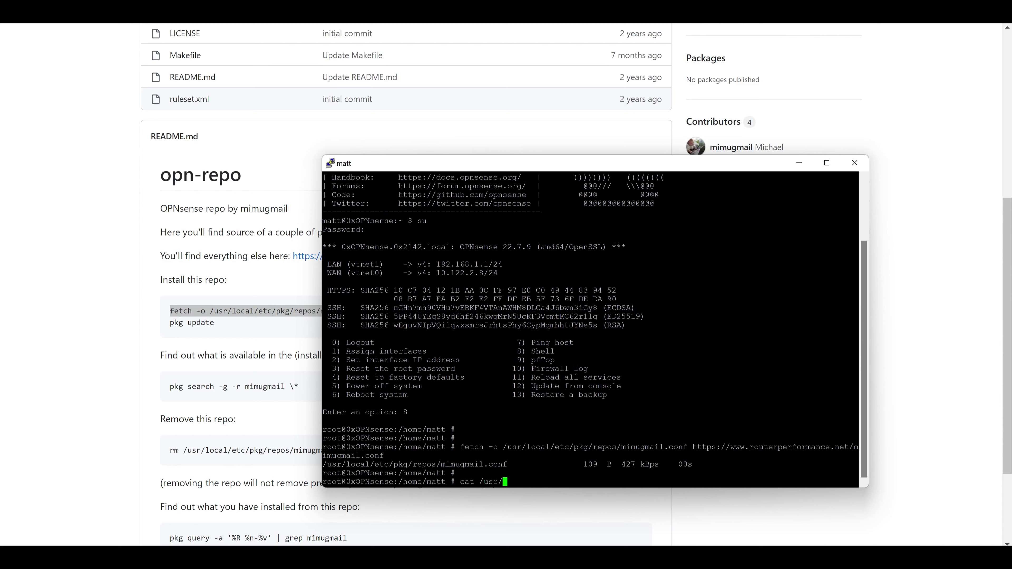
{"action": "type", "text": "local/etc/pkg/repos/mimugmail.conf"}
{"action": "key", "text": "Return"}
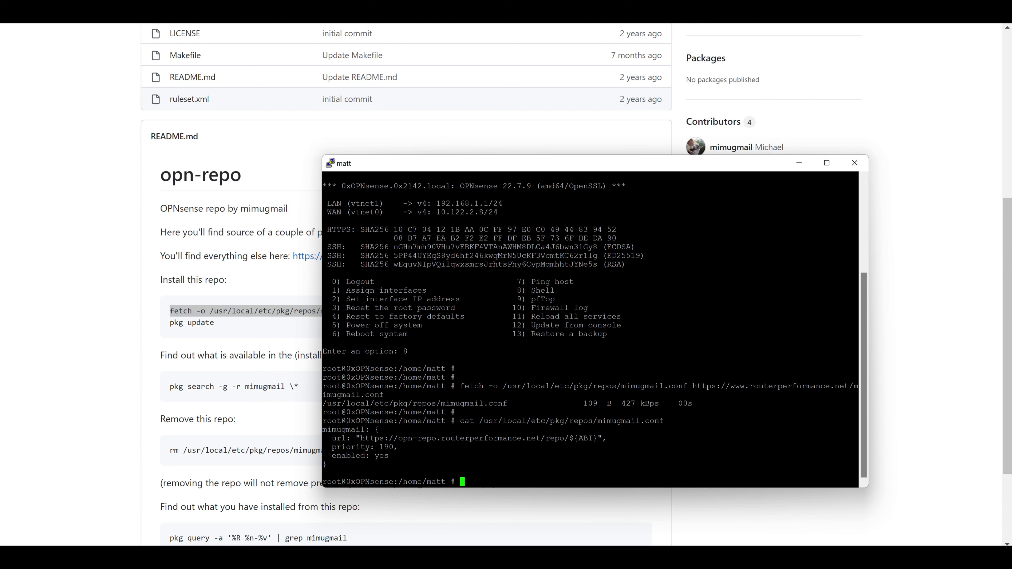
{"action": "type", "text": "pkg update"}
{"action": "key", "text": "Return"}
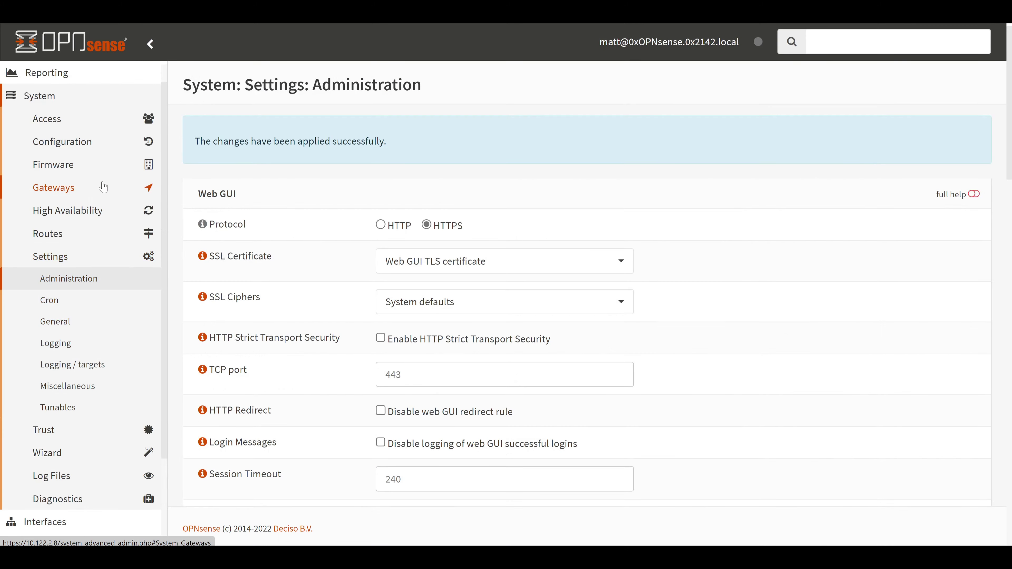
- Install the third-party os-adguardhome-maxit plugin from Firmware > Plugins, then return to the dashboard
{"action": "left_click", "coordinate": [104, 170]}
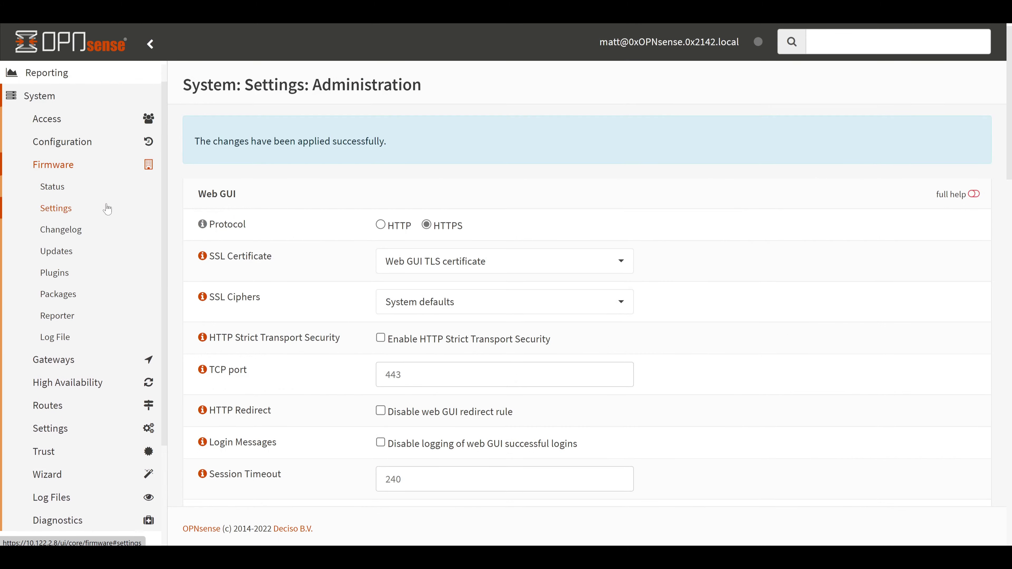
{"action": "left_click", "coordinate": [88, 271]}
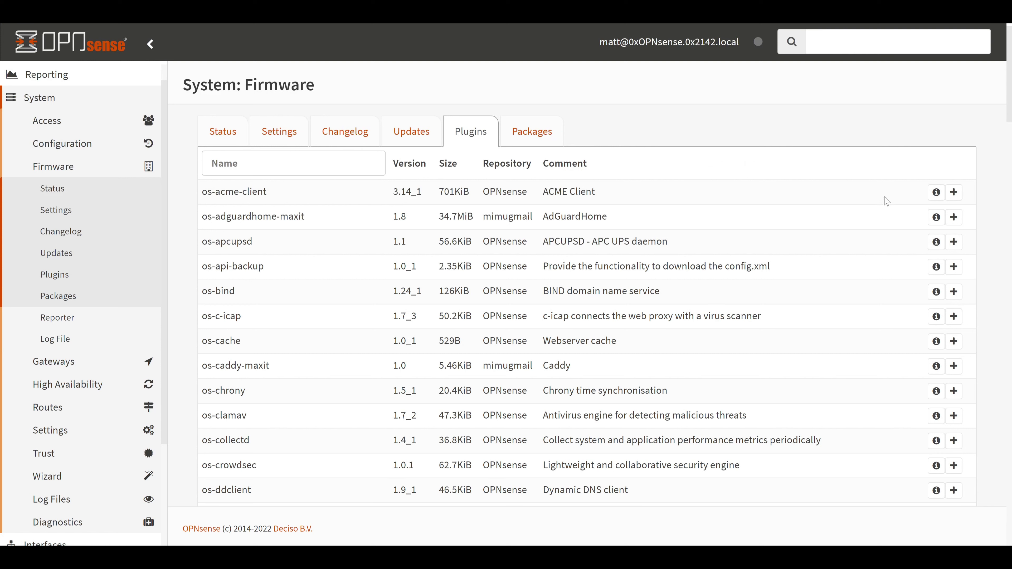
{"action": "left_click", "coordinate": [953, 217]}
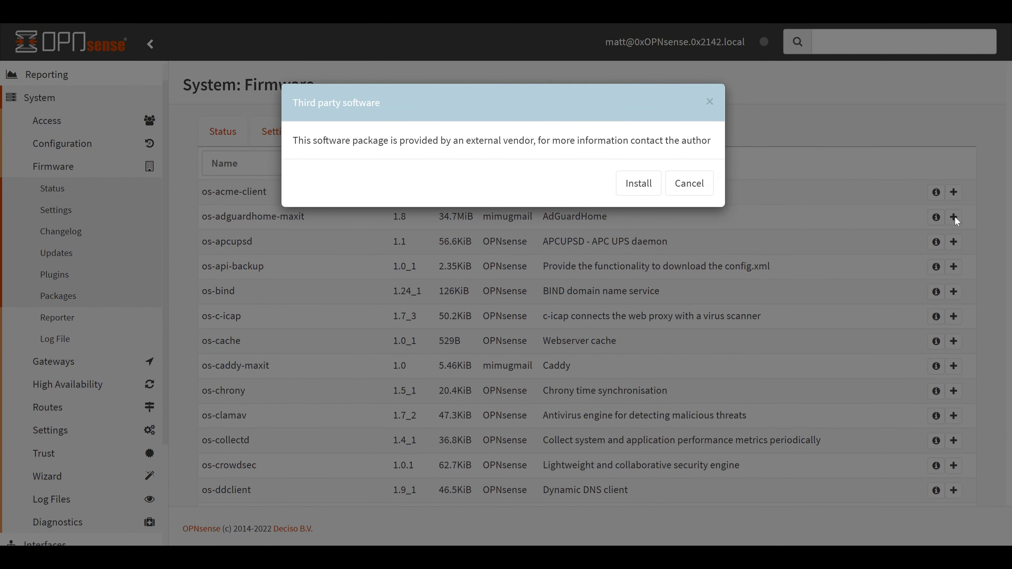
{"action": "left_click", "coordinate": [638, 185]}
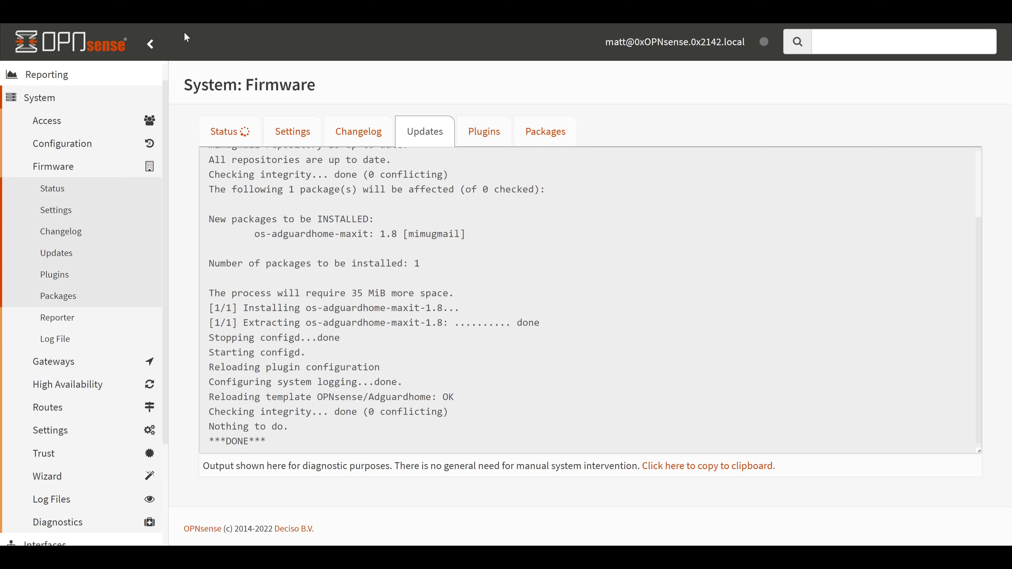
{"action": "left_click", "coordinate": [68, 40]}
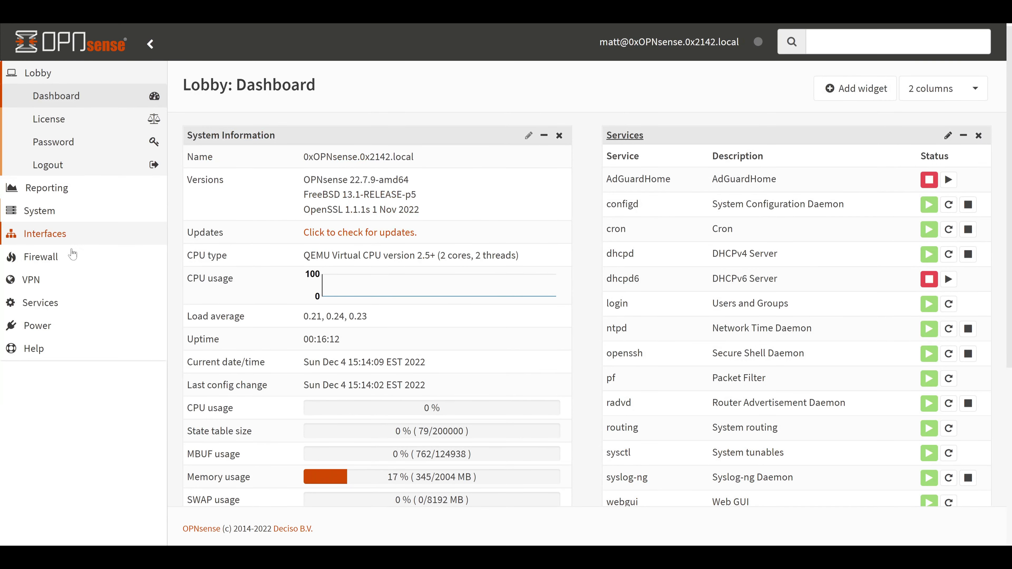
- Enable AdGuard Home in Services > Adguardhome > General, save, and start the service
{"action": "left_click", "coordinate": [47, 310]}
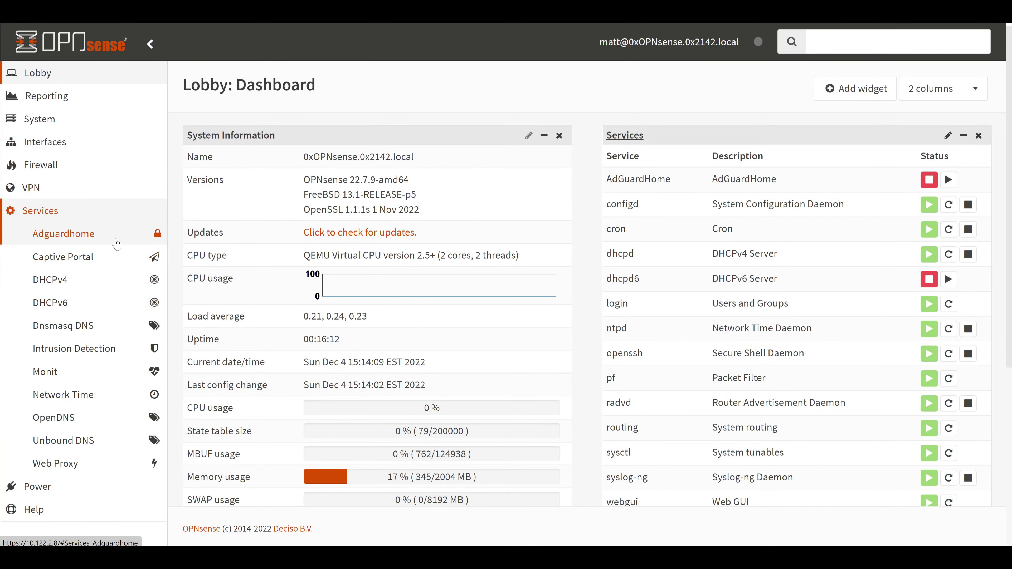
{"action": "left_click", "coordinate": [116, 241]}
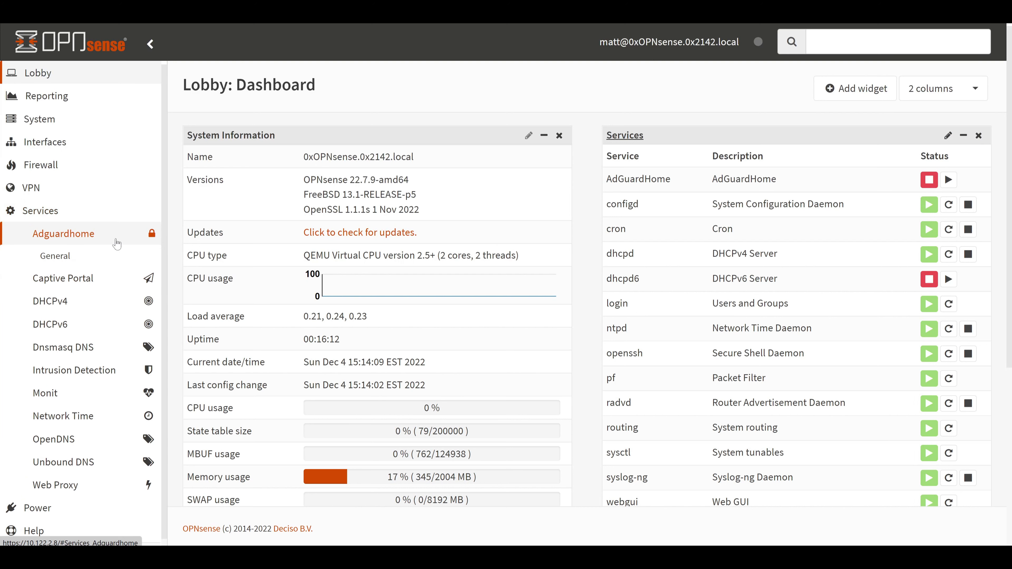
{"action": "left_click", "coordinate": [116, 258]}
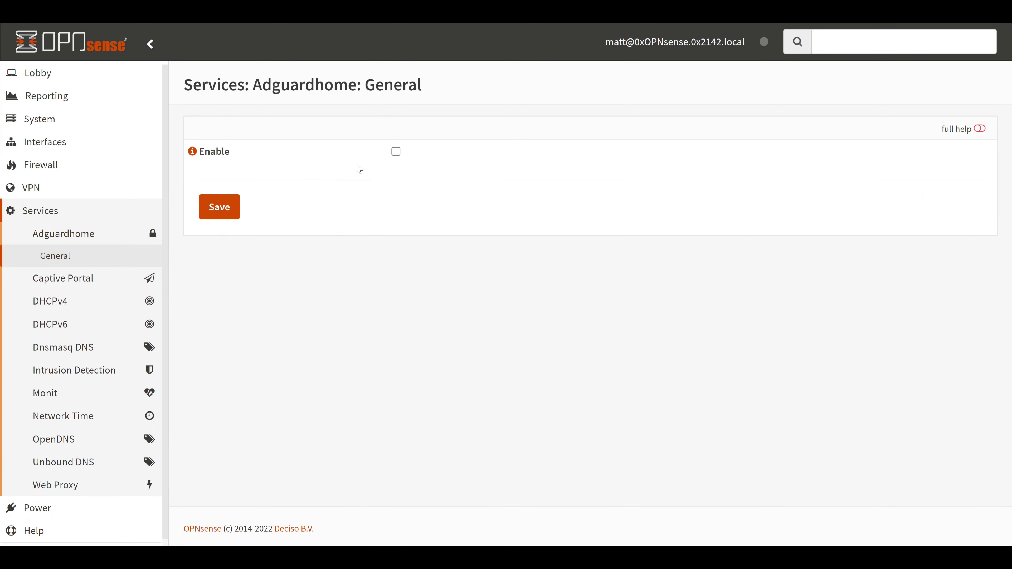
{"action": "left_click", "coordinate": [395, 154]}
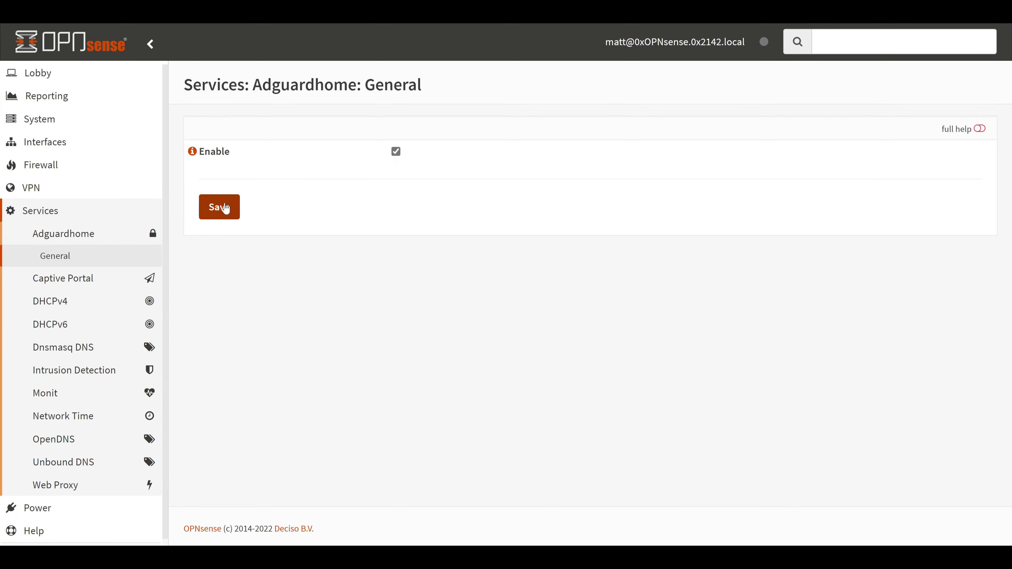
{"action": "left_click", "coordinate": [226, 208]}
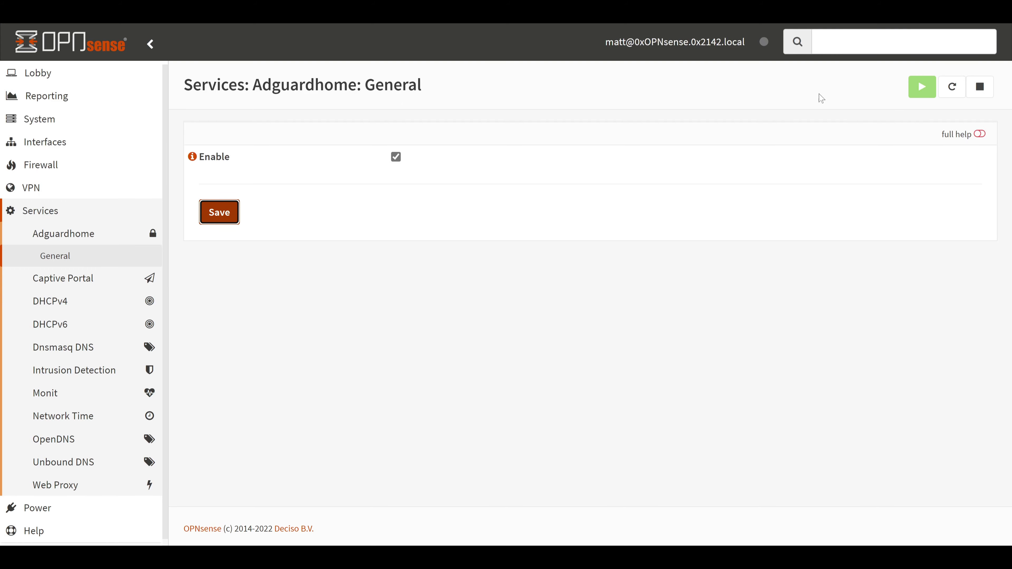
{"action": "left_click", "coordinate": [475, 95]}
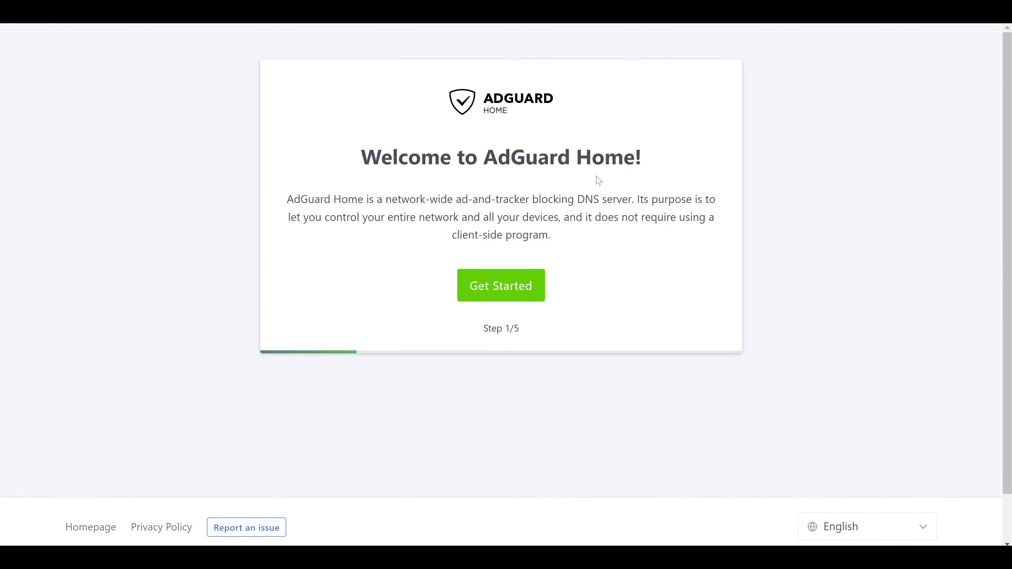
- Begin the AdGuard Home setup wizard with Get Started
{"action": "left_click", "coordinate": [508, 287]}
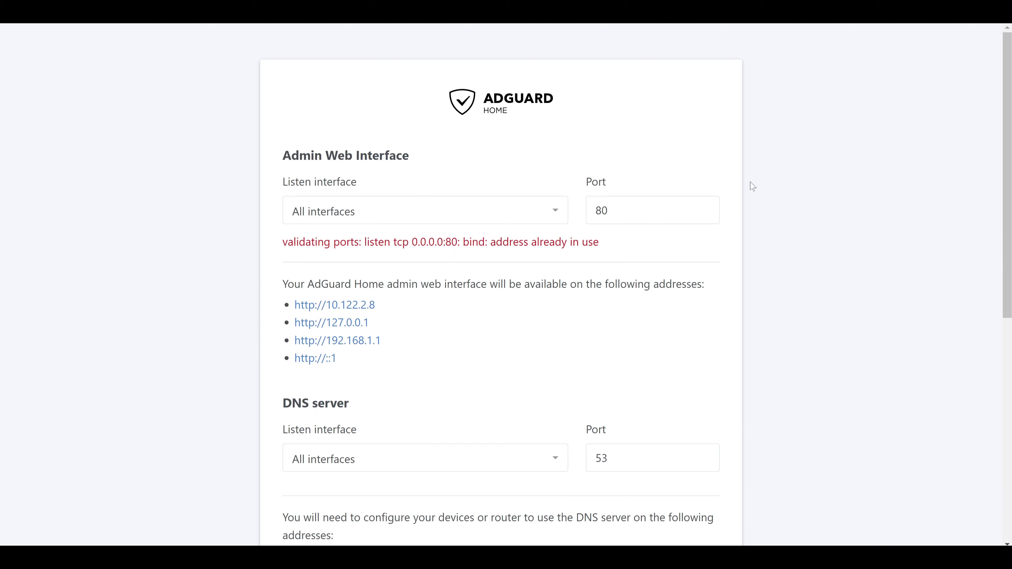
- Set the admin web interface listen interface to vtnet1 - 192.168.1.1 on port 80
{"action": "scroll", "coordinate": [751, 188], "scroll_direction": "down", "scroll_amount": 2}
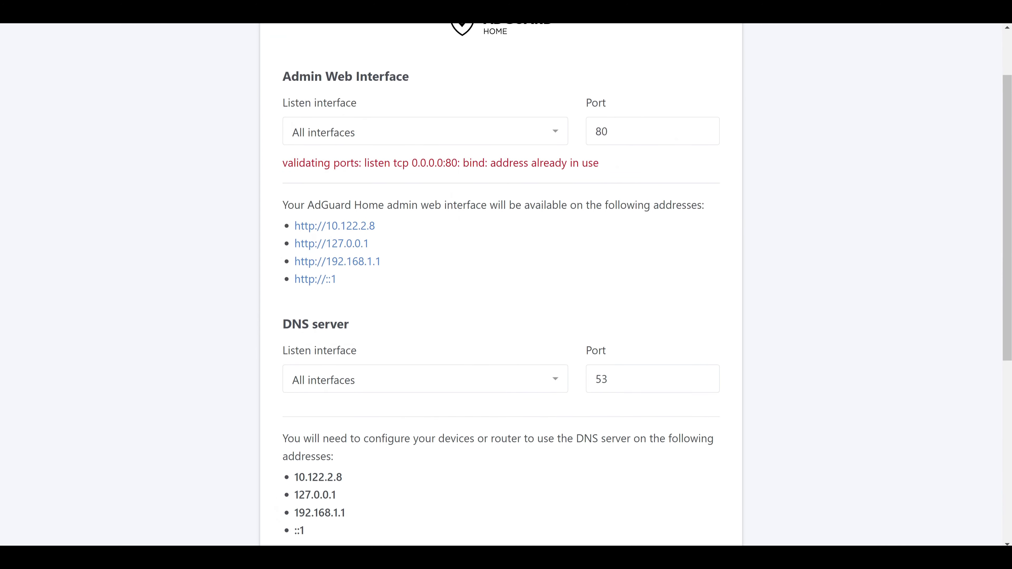
{"action": "left_click", "coordinate": [558, 134]}
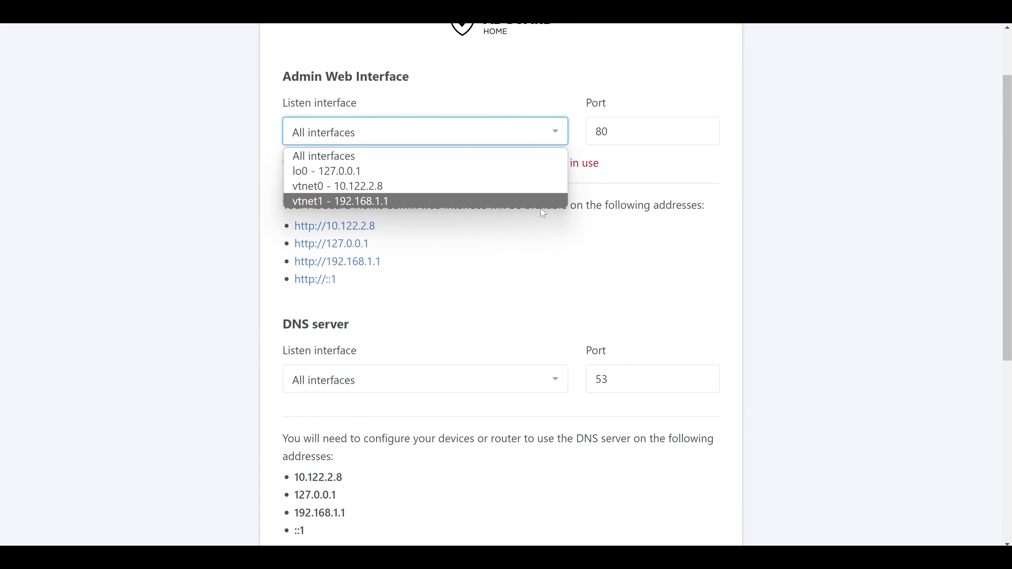
{"action": "left_click", "coordinate": [542, 201]}
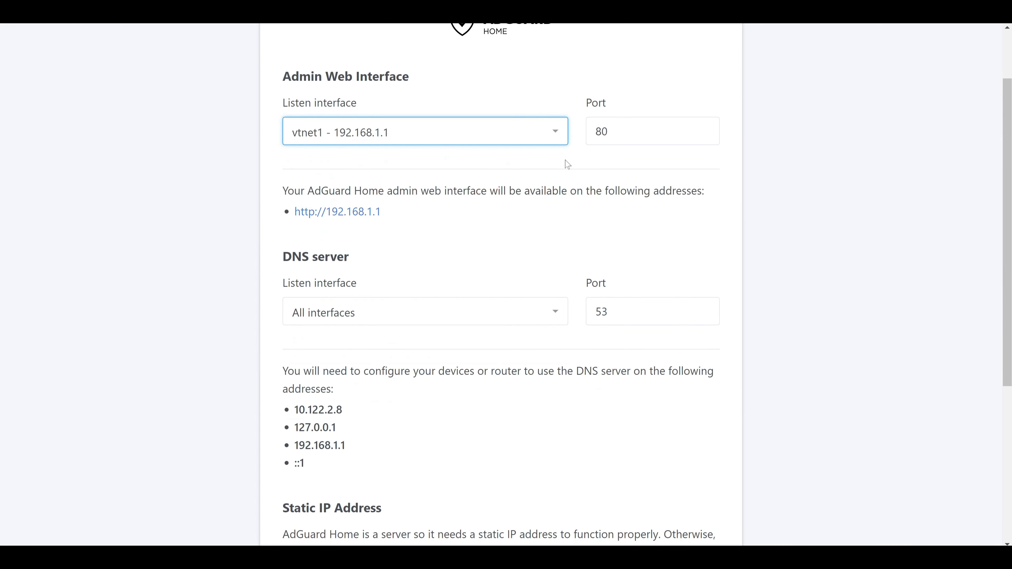
{"action": "left_click", "coordinate": [565, 316]}
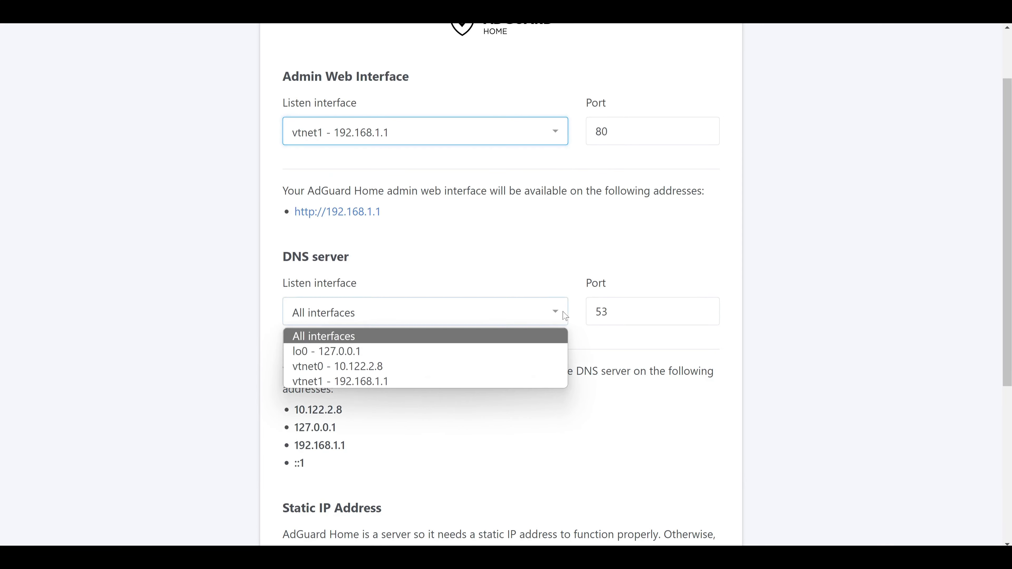
- Choose vtnet1 - 192.168.1.1 as the DNS server listen interface on port 53
{"action": "left_click", "coordinate": [497, 381]}
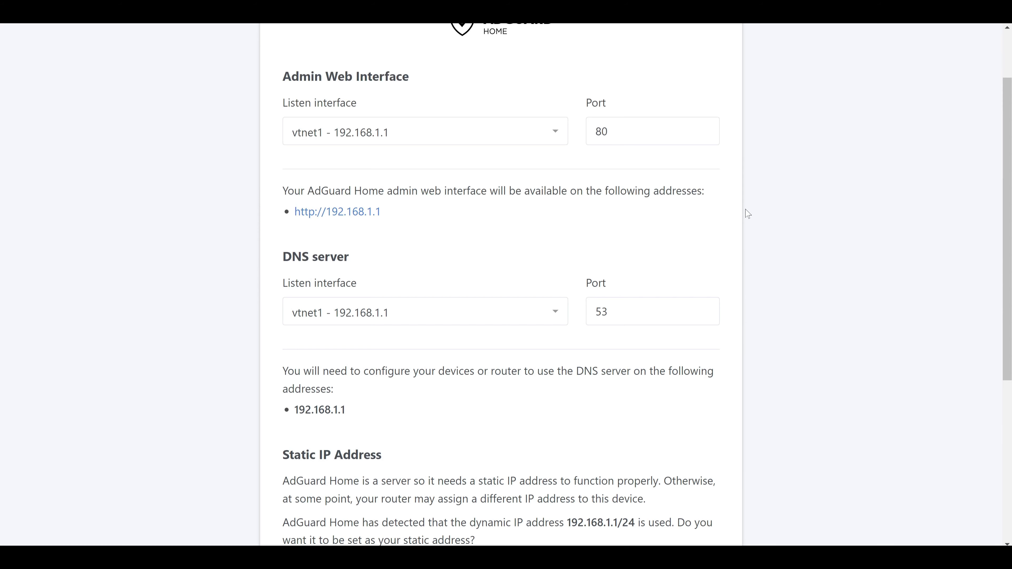
{"action": "scroll", "coordinate": [747, 215], "scroll_direction": "down", "scroll_amount": 6}
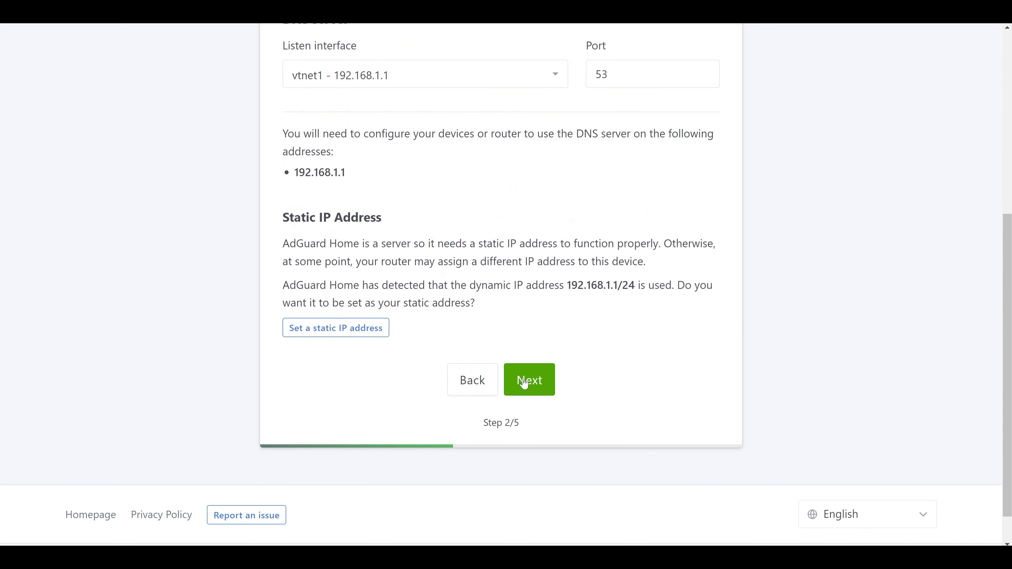
- Create the admin account with a username and a confirmed password, then continue the wizard
{"action": "left_click", "coordinate": [525, 382]}
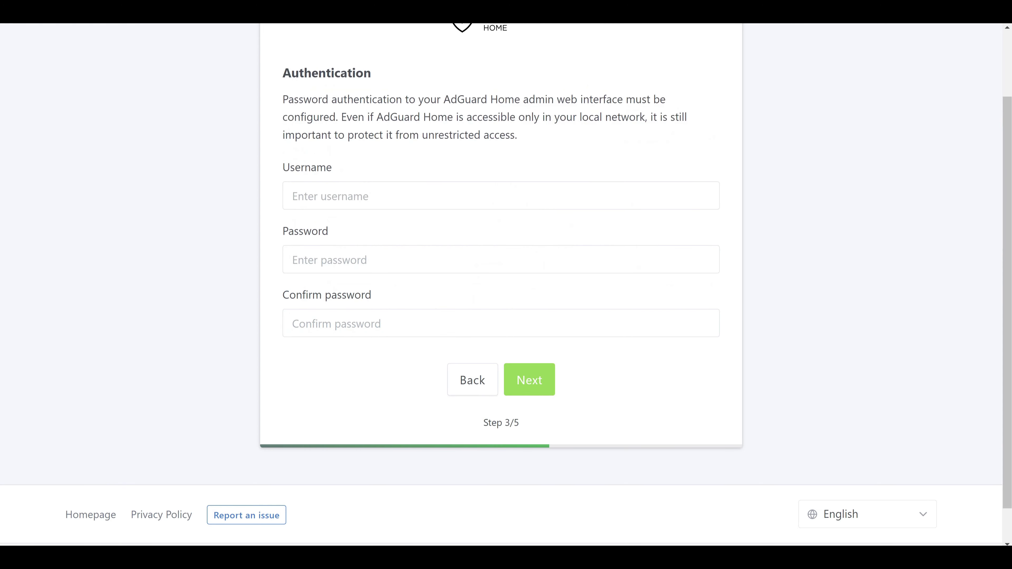
{"action": "left_click", "coordinate": [482, 269]}
{"action": "type", "text": "matt"}
{"action": "key", "text": "Tab"}
{"action": "type", "text": "•••"}
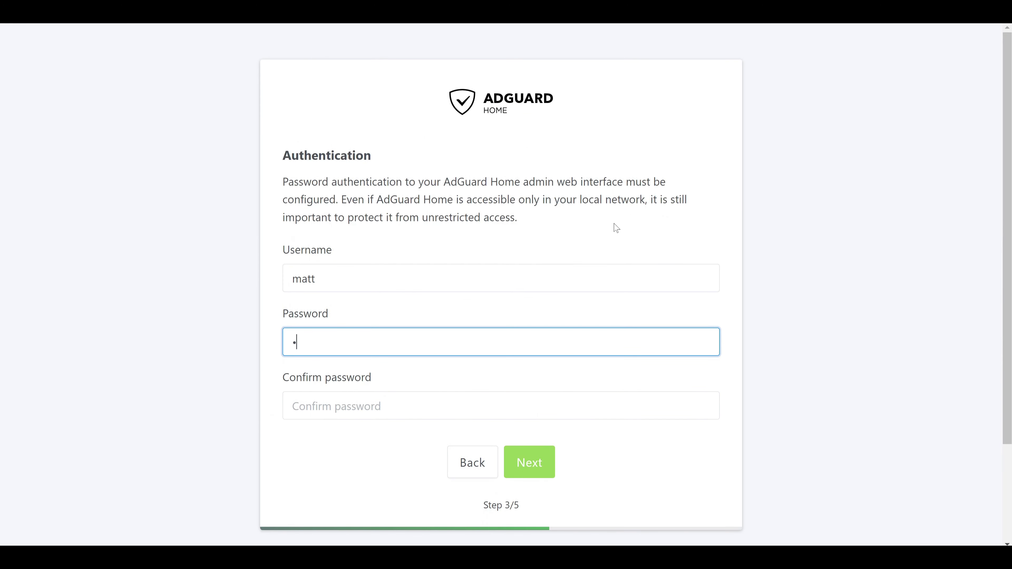
{"action": "type", "text": "••••••"}
{"action": "key", "text": "Tab"}
{"action": "type", "text": "•••••••••"}
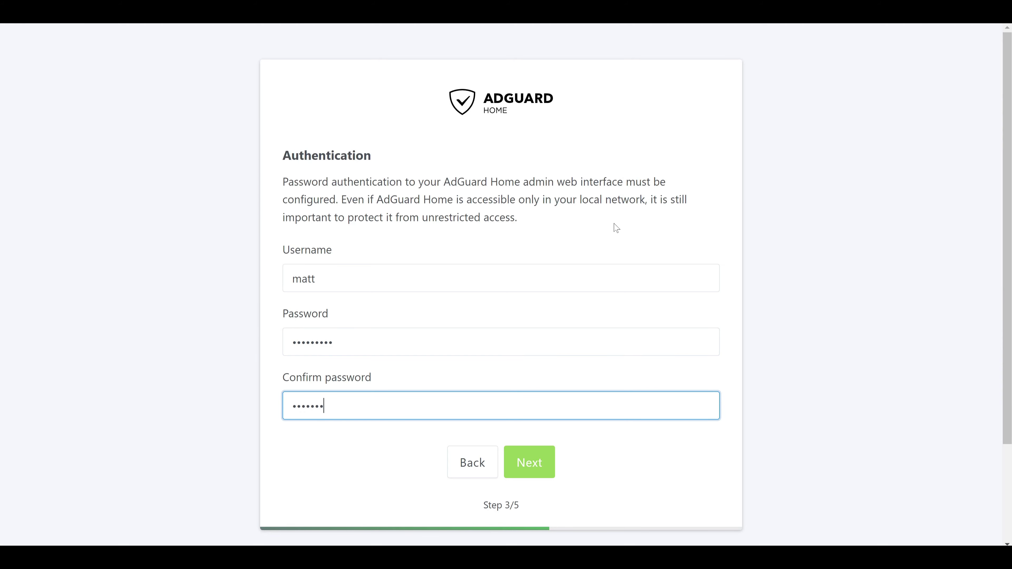
{"action": "left_click", "coordinate": [526, 471]}
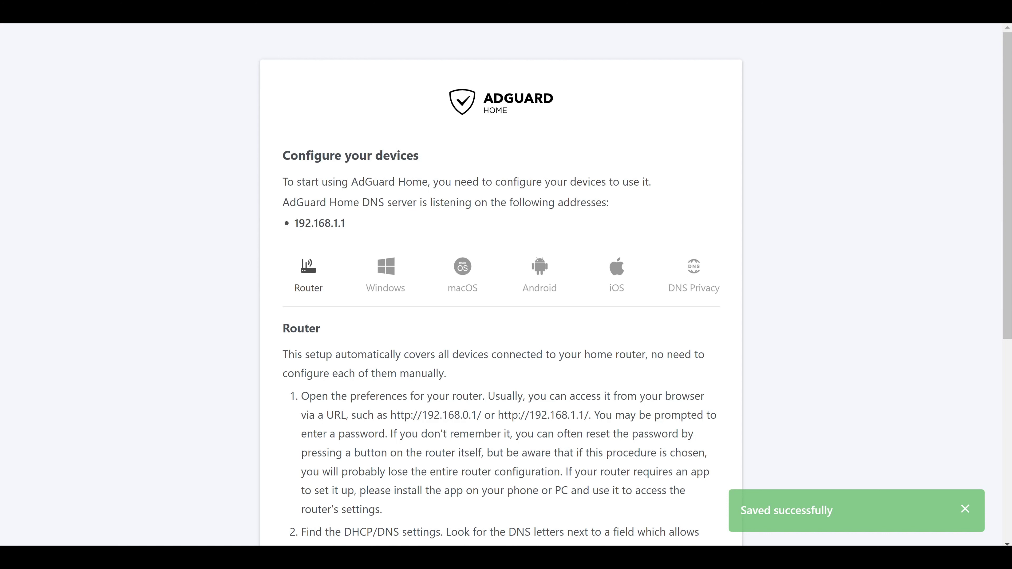
- Finish the device configuration step and go to the AdGuard Home dashboard
{"action": "scroll", "coordinate": [506, 279], "scroll_direction": "down", "scroll_amount": 4}
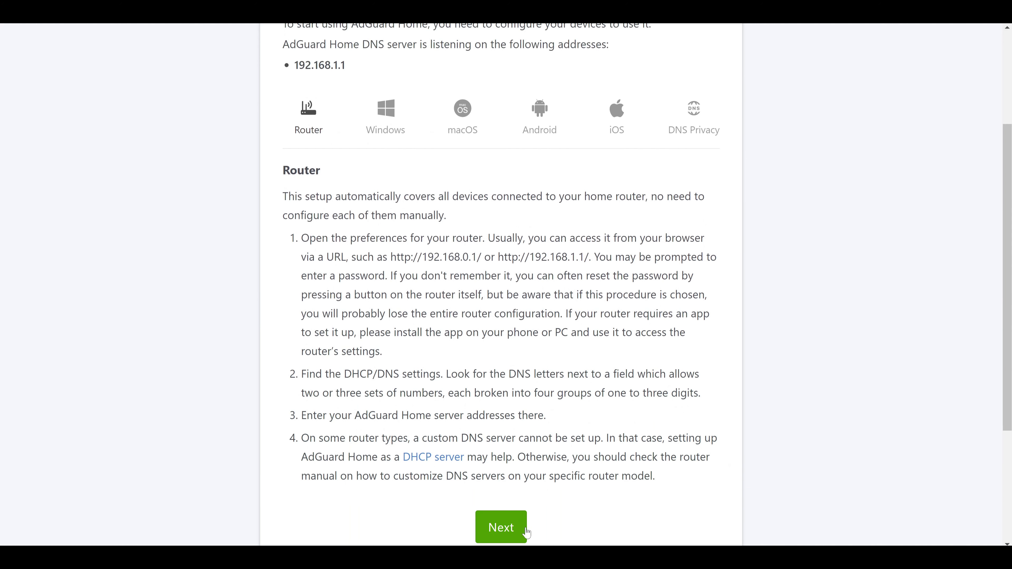
{"action": "left_click", "coordinate": [526, 532]}
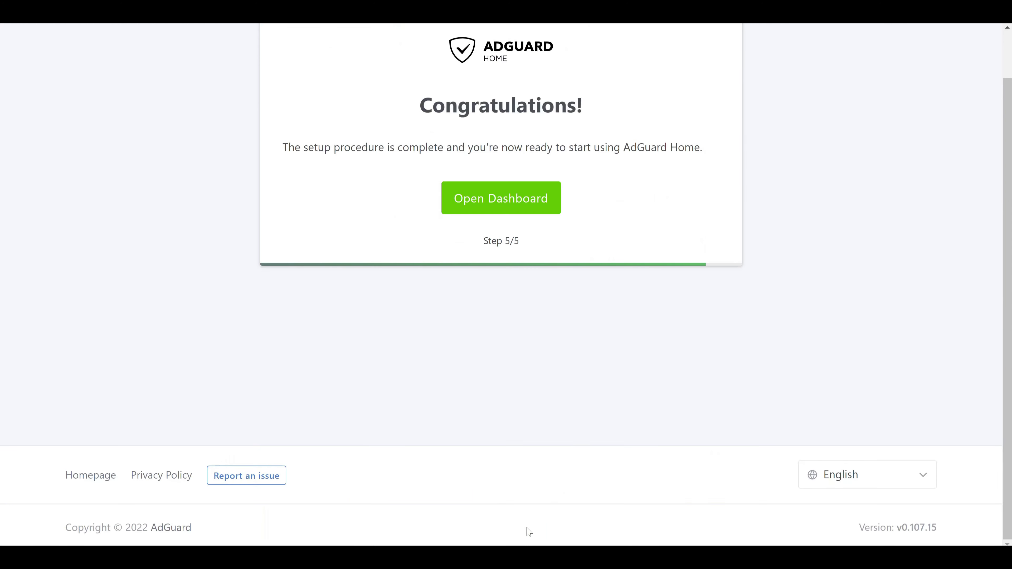
{"action": "left_click", "coordinate": [539, 205]}
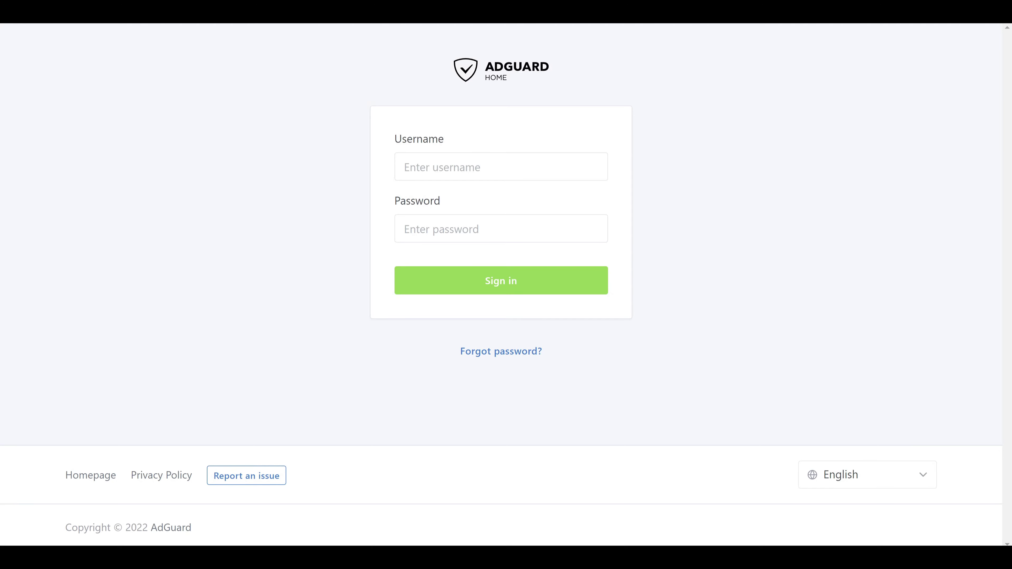
- Sign in to AdGuard Home with the admin username and password
{"action": "type", "text": "matt"}
{"action": "key", "text": "Tab"}
{"action": "type", "text": "••••••••••"}
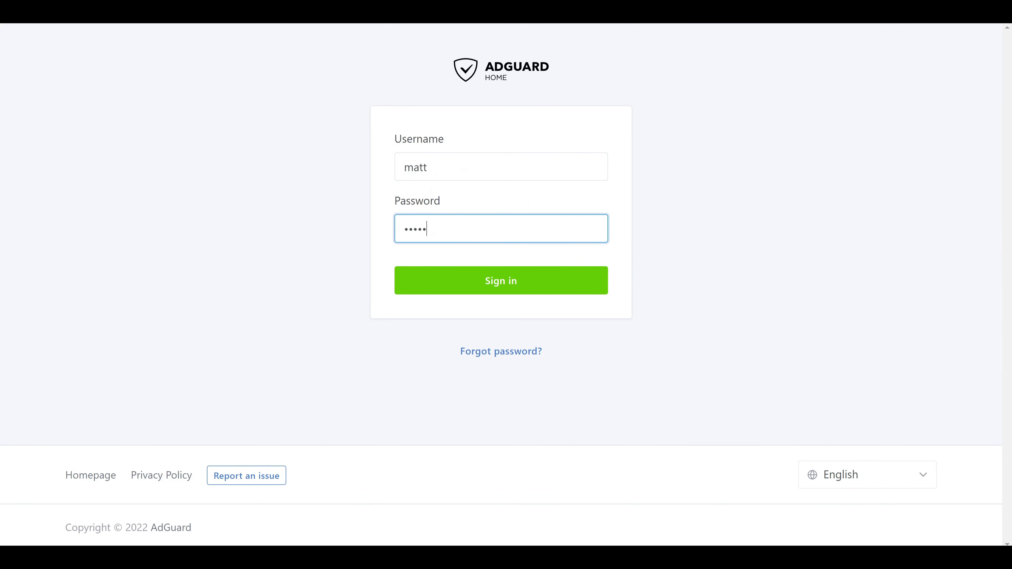
{"action": "key", "text": "Return"}
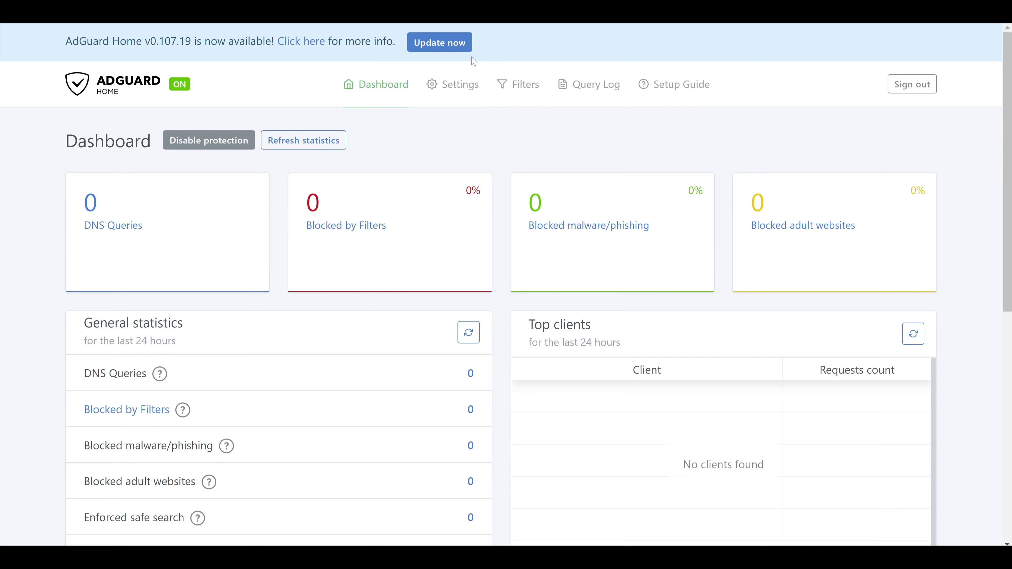
- Update AdGuard Home to v0.107.19 from the dashboard banner and review the reloaded dashboard
{"action": "left_click", "coordinate": [456, 43]}
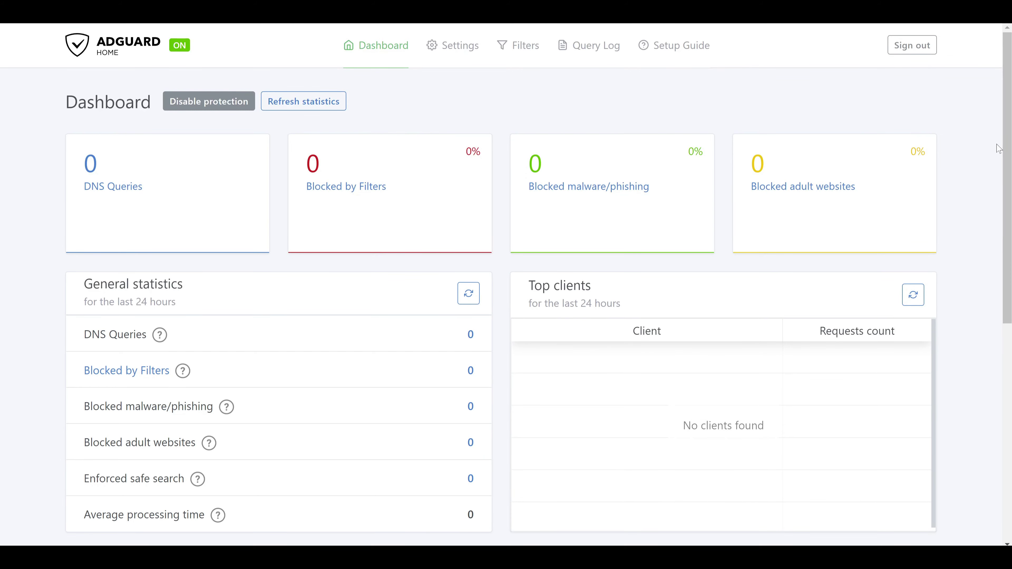
{"action": "scroll", "coordinate": [998, 149], "scroll_direction": "down", "scroll_amount": 2}
{"action": "scroll", "coordinate": [998, 148], "scroll_direction": "down", "scroll_amount": 2}
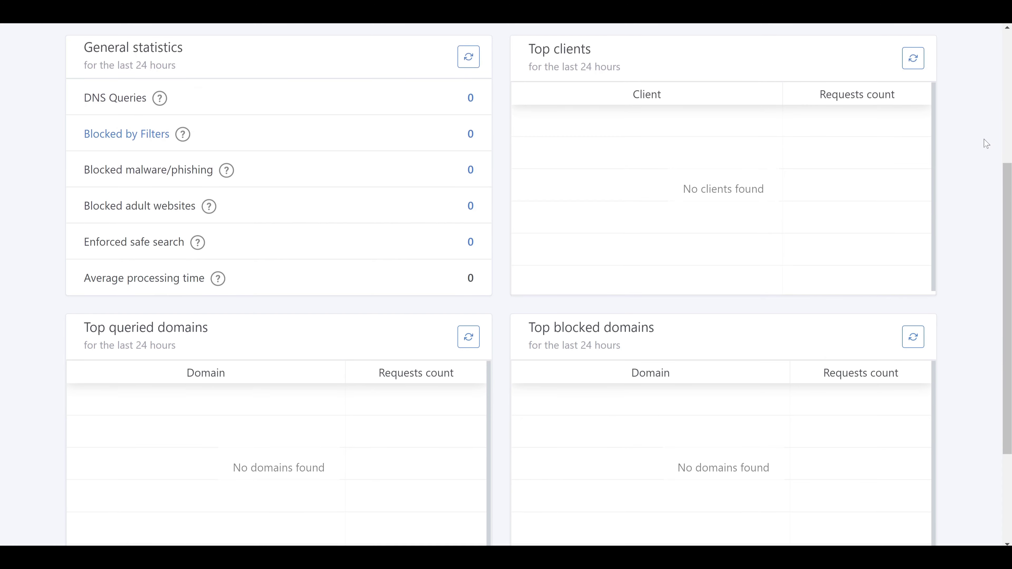
{"action": "scroll", "coordinate": [987, 146], "scroll_direction": "up", "scroll_amount": 6}
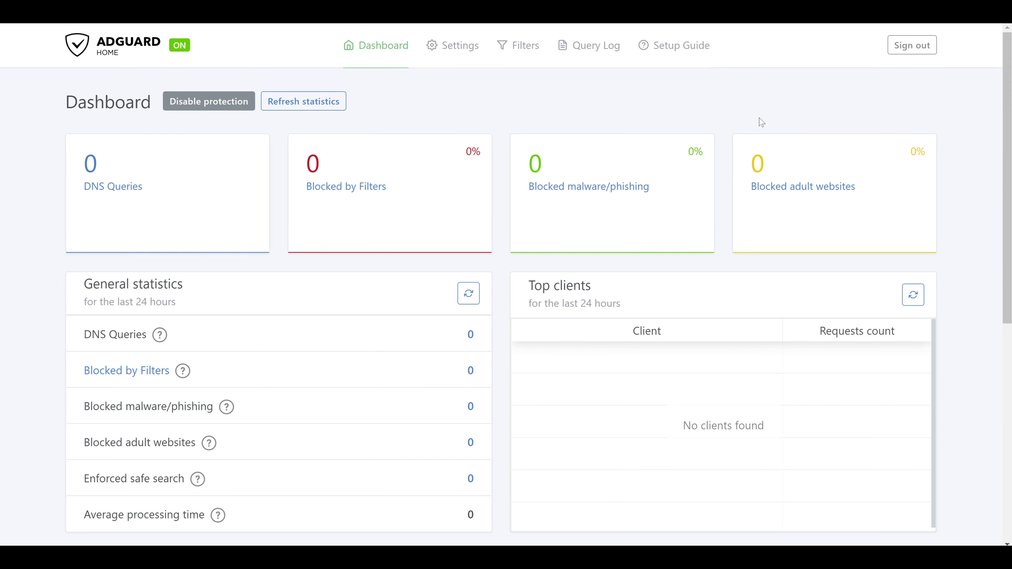
- On Filters > DNS blocklists, check for blocklist updates and start adding a new blocklist
{"action": "left_click", "coordinate": [525, 45]}
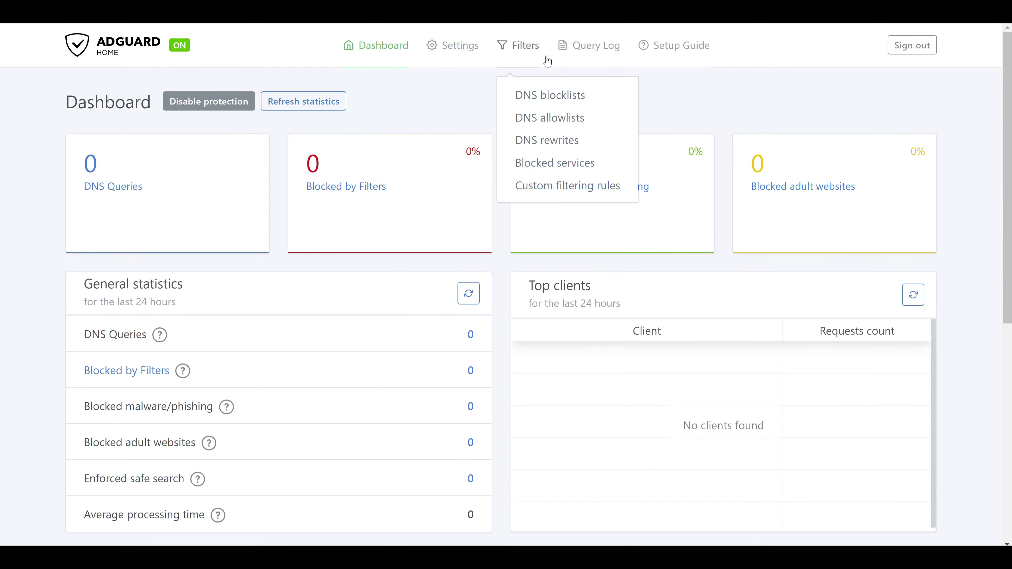
{"action": "left_click", "coordinate": [609, 99]}
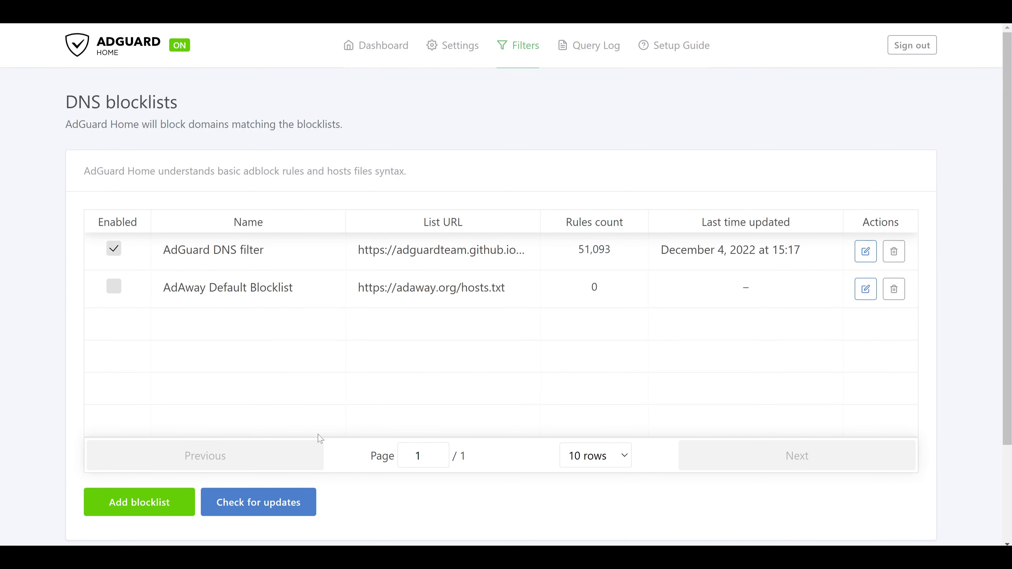
{"action": "left_click", "coordinate": [296, 507]}
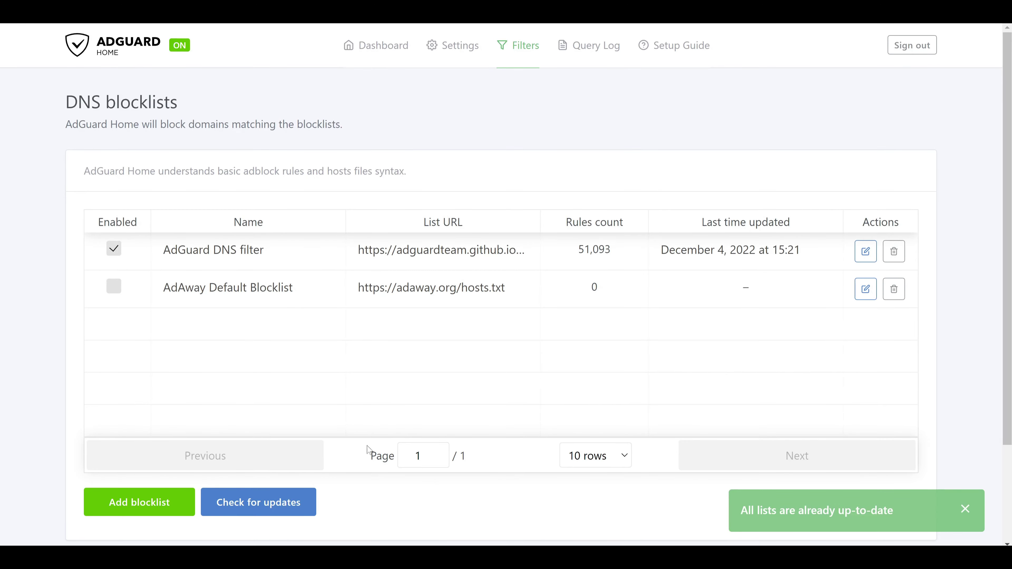
{"action": "left_click", "coordinate": [150, 505]}
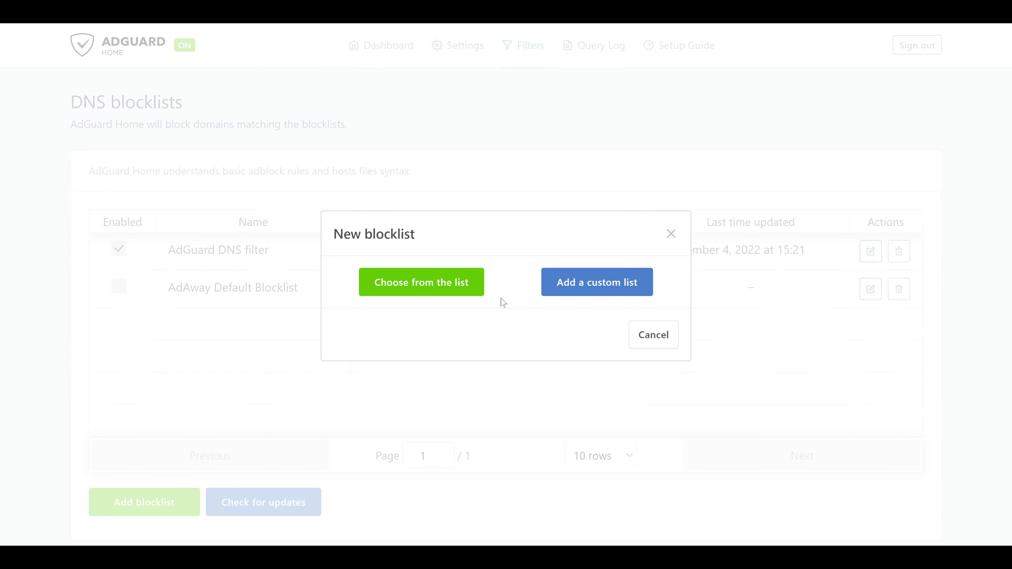
- Browse the preset blocklist catalogue and cancel without adding any list
{"action": "left_click", "coordinate": [444, 289]}
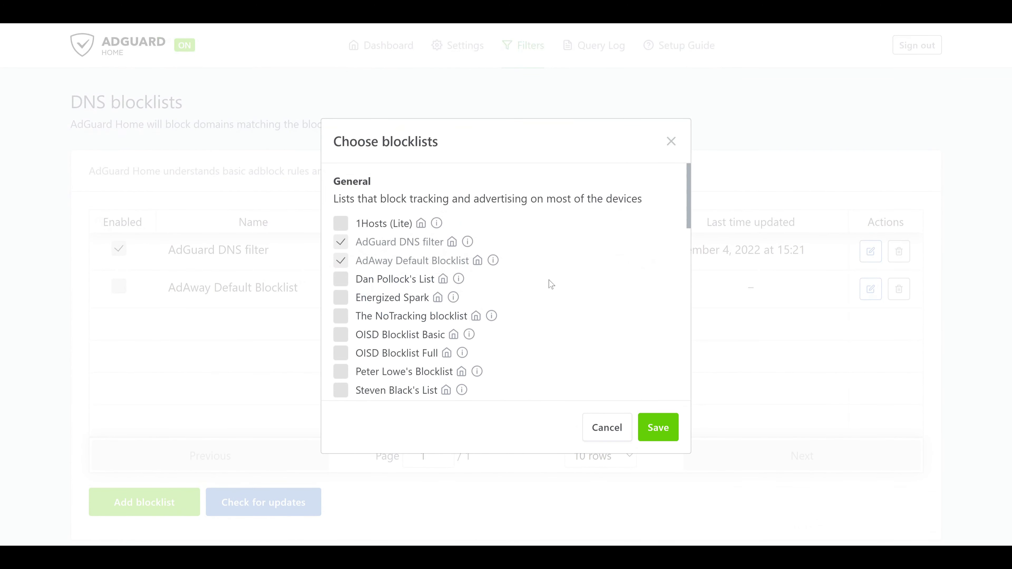
{"action": "scroll", "coordinate": [545, 312], "scroll_direction": "down", "scroll_amount": 2}
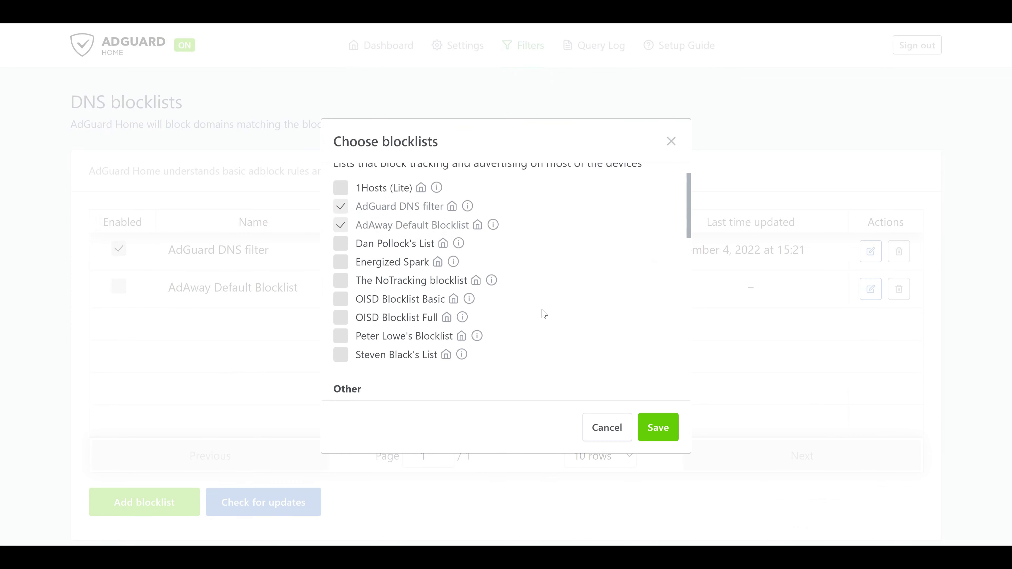
{"action": "scroll", "coordinate": [544, 314], "scroll_direction": "down", "scroll_amount": 3}
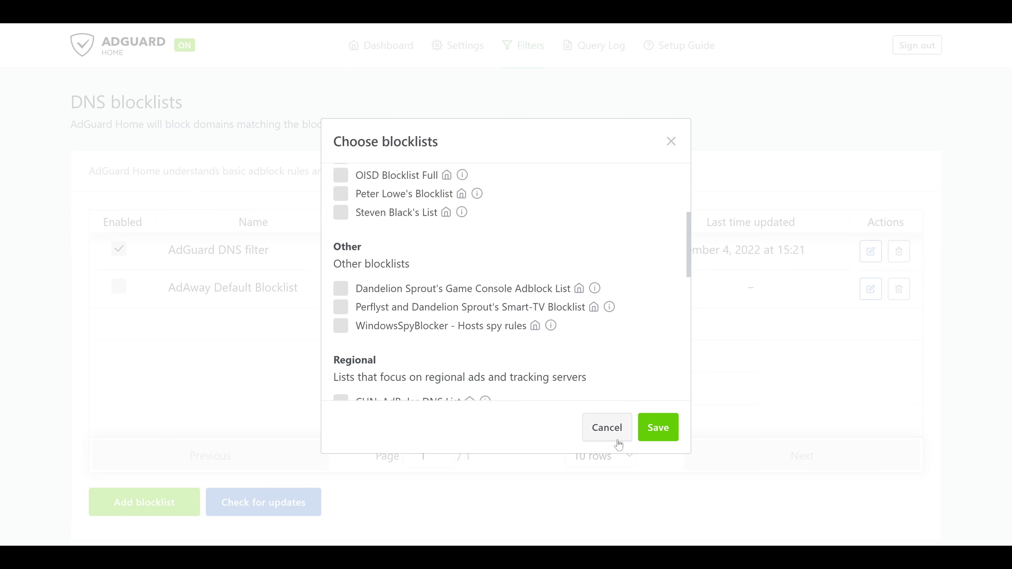
{"action": "left_click", "coordinate": [607, 427]}
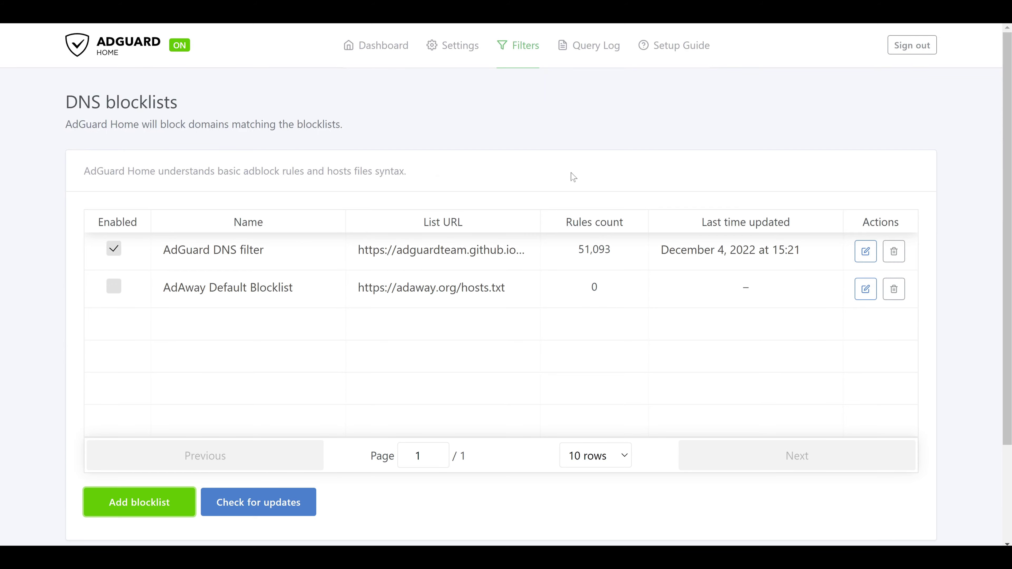
- Go to Filters > DNS allowlists and dismiss the New allowlist dialog unsaved
{"action": "mouse_move", "coordinate": [525, 56]}
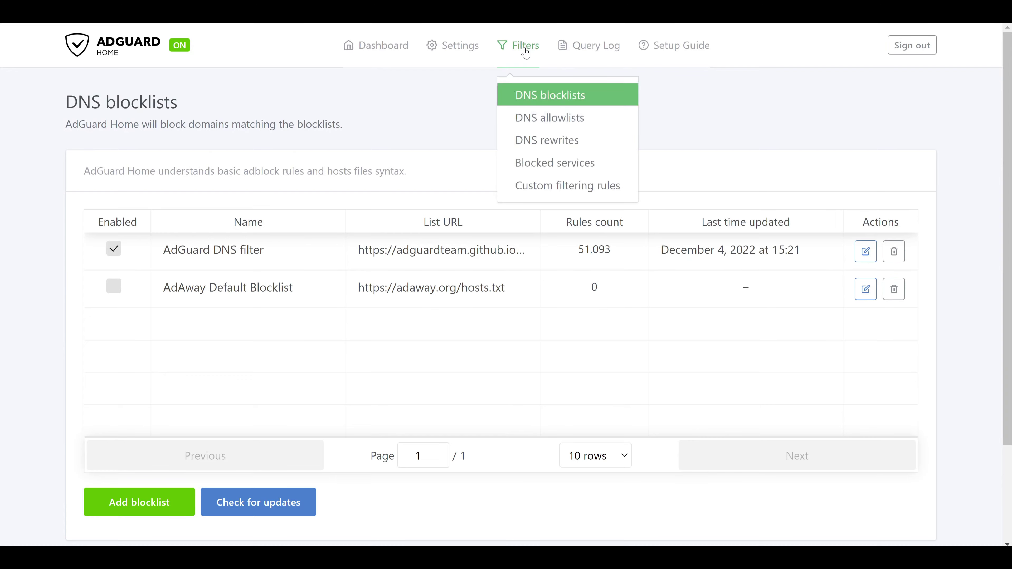
{"action": "left_click", "coordinate": [605, 118]}
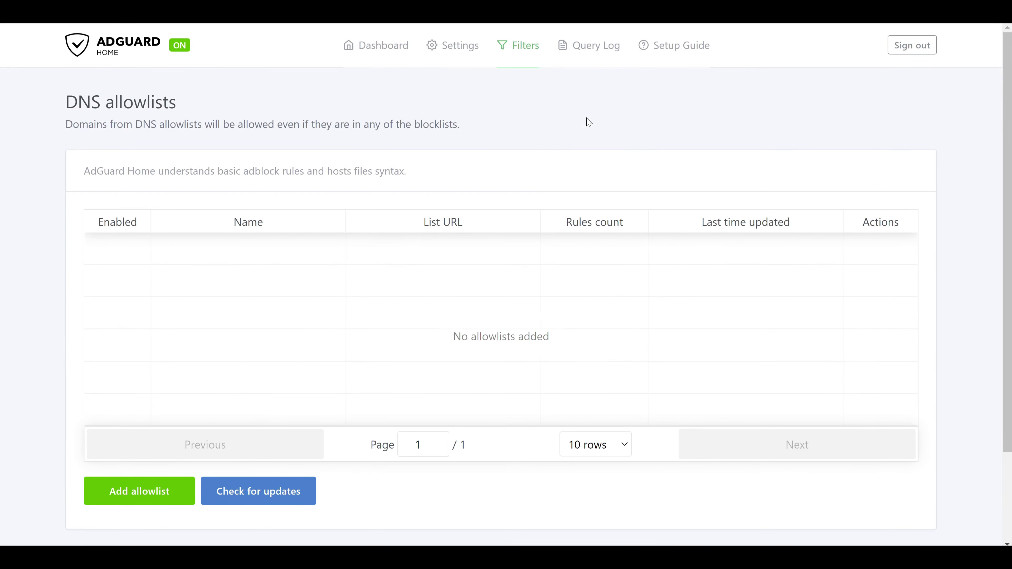
{"action": "left_click", "coordinate": [181, 490]}
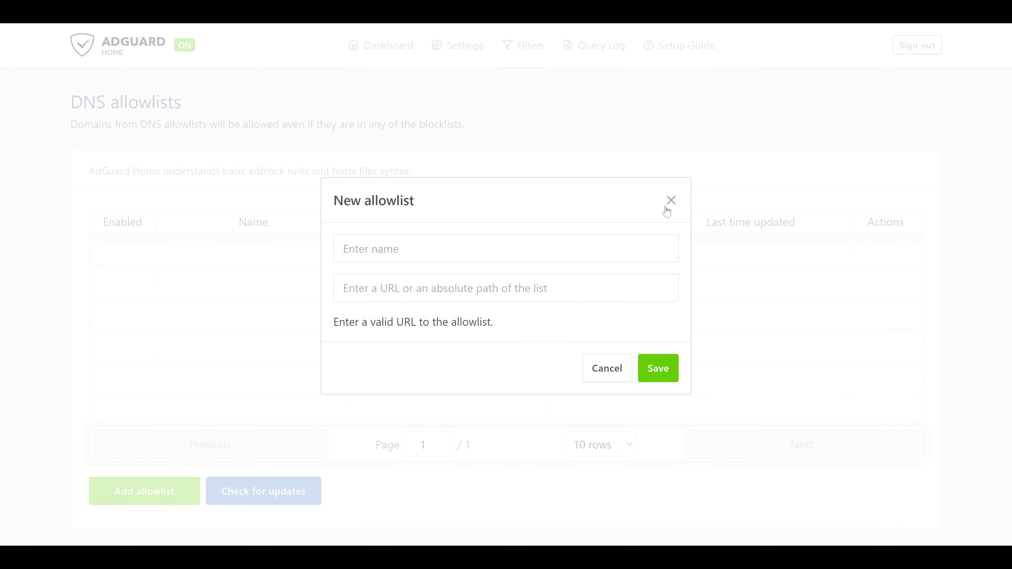
{"action": "left_click", "coordinate": [672, 201]}
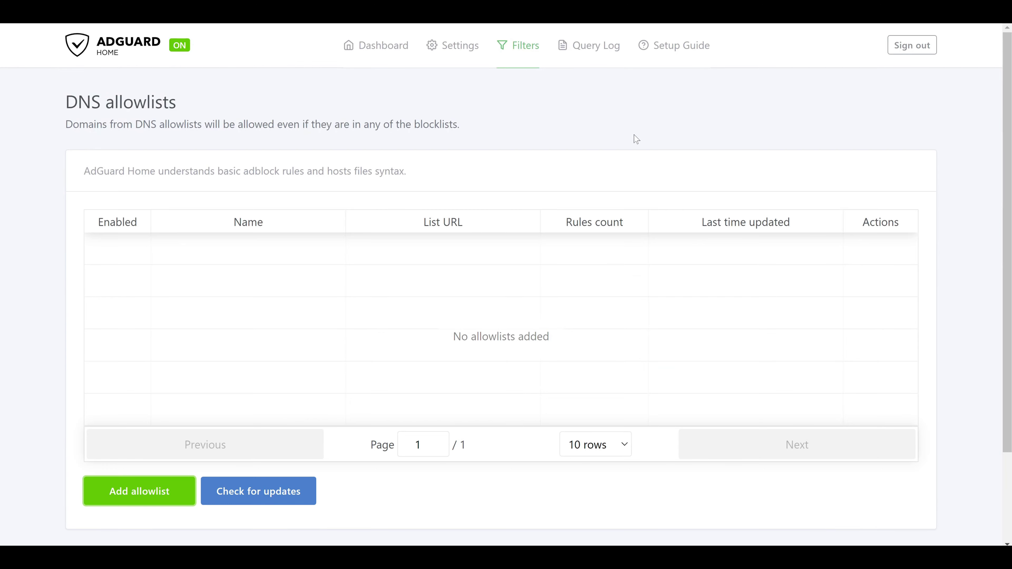
{"action": "mouse_move", "coordinate": [533, 60]}
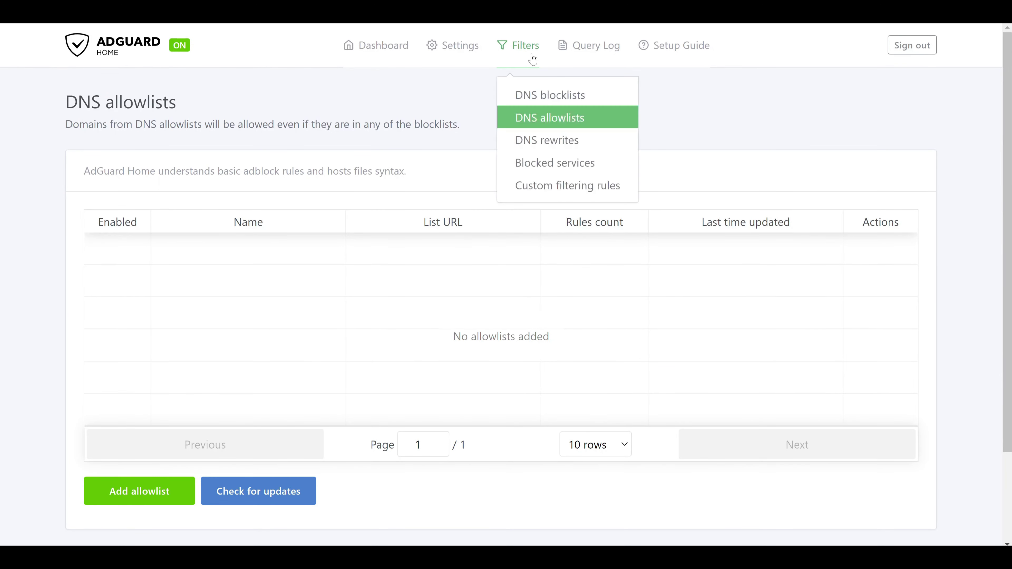
- On Custom filtering rules, check 0x2142.com and confirm it is not in any filter list
{"action": "left_click", "coordinate": [602, 186]}
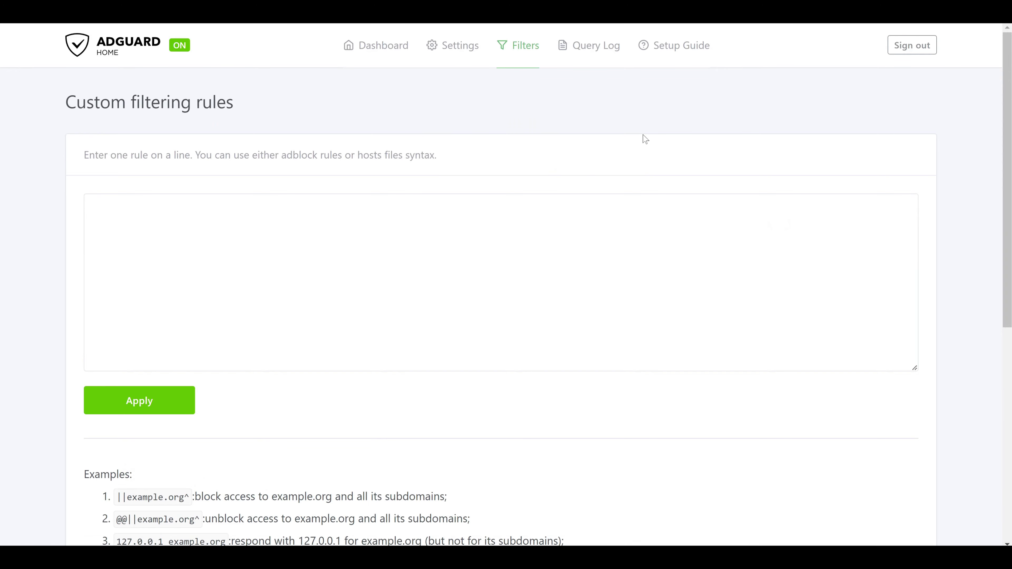
{"action": "scroll", "coordinate": [645, 140], "scroll_direction": "down", "scroll_amount": 10}
{"action": "left_click", "coordinate": [310, 379]}
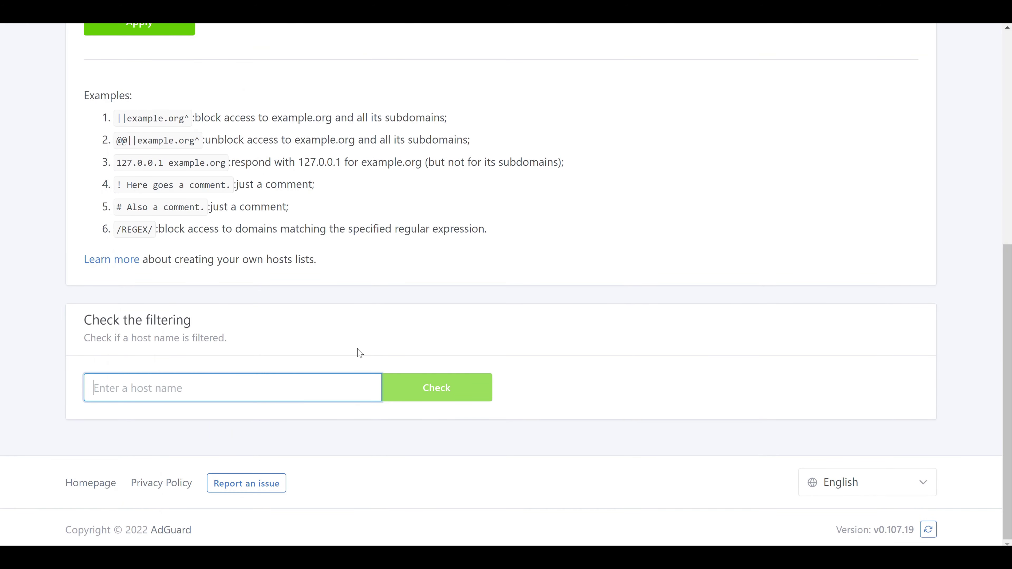
{"action": "type", "text": "0x2142.com"}
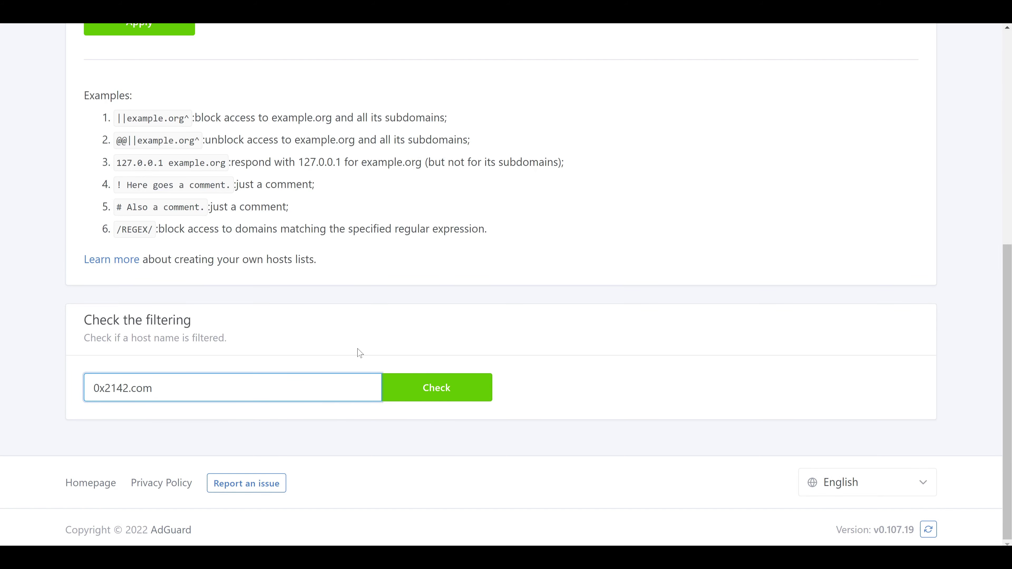
{"action": "left_click", "coordinate": [452, 388]}
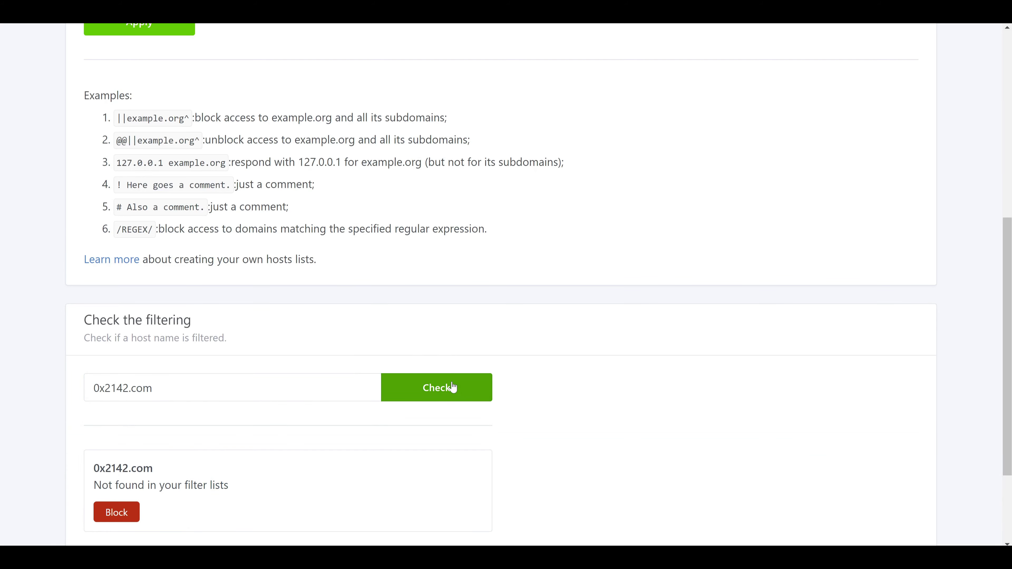
{"action": "scroll", "coordinate": [452, 362], "scroll_direction": "down", "scroll_amount": 3}
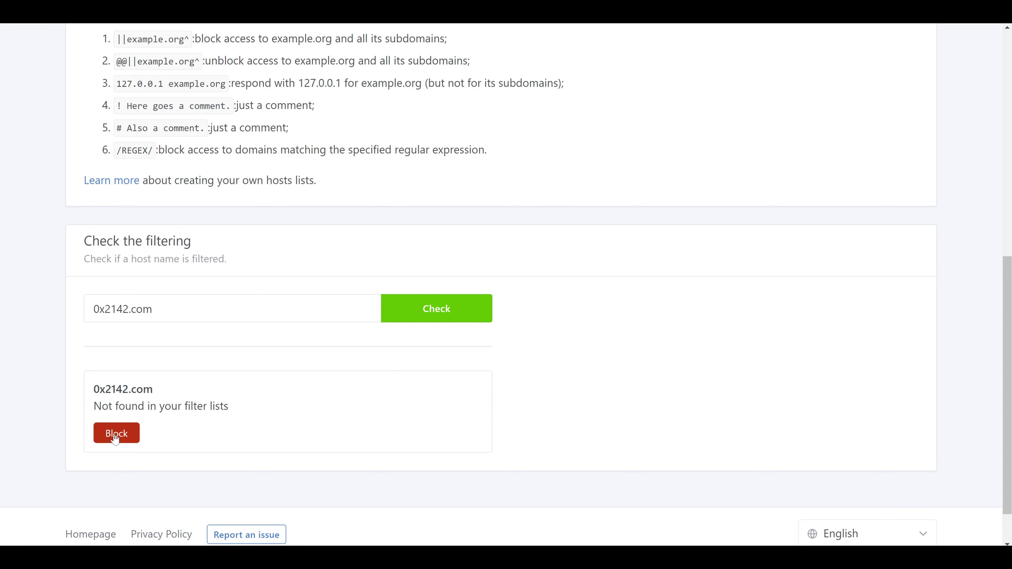
{"action": "scroll", "coordinate": [171, 376], "scroll_direction": "up", "scroll_amount": 10}
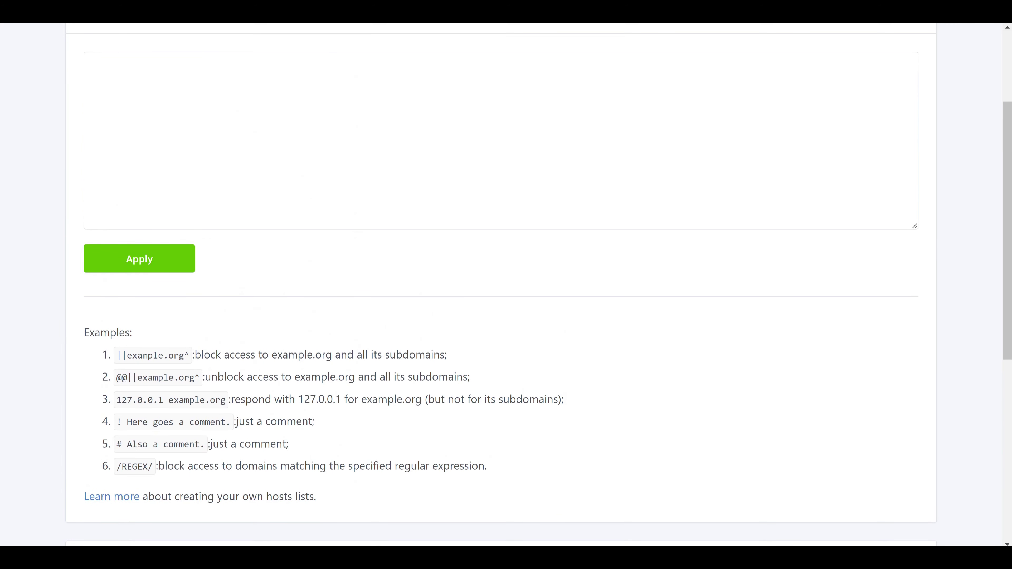
{"action": "left_click", "coordinate": [96, 148]}
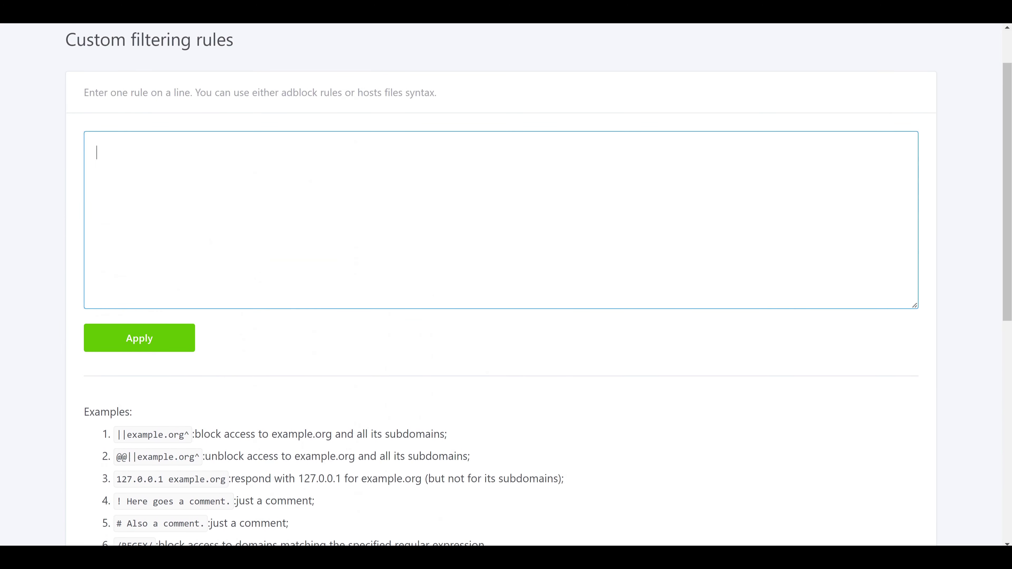
- Add and apply the rule ||0x2142.com^, then recheck that 0x2142.com is blocked
{"action": "type", "text": "||0x2142.com^"}
{"action": "left_click", "coordinate": [174, 348]}
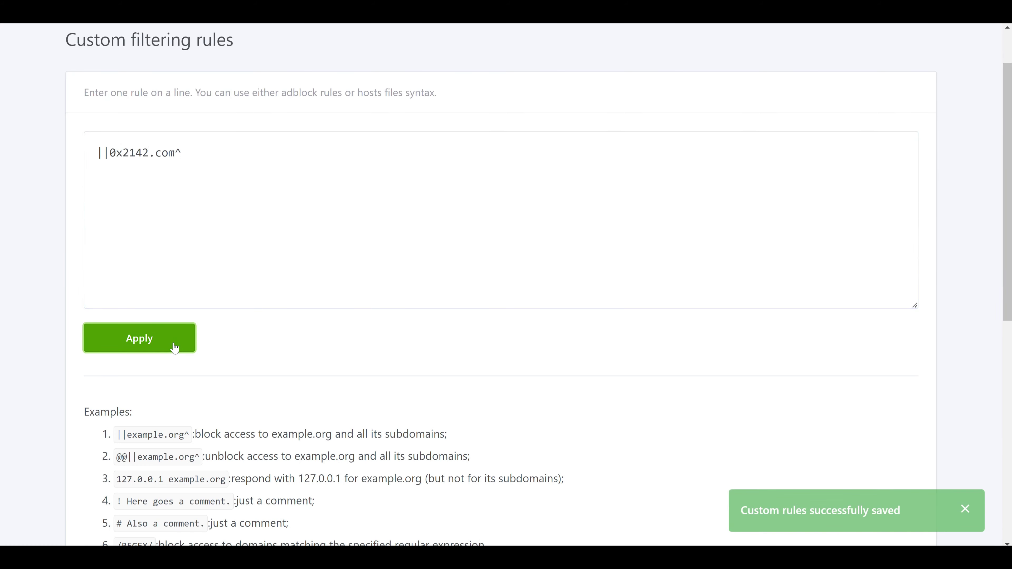
{"action": "scroll", "coordinate": [350, 300], "scroll_direction": "down", "scroll_amount": 10}
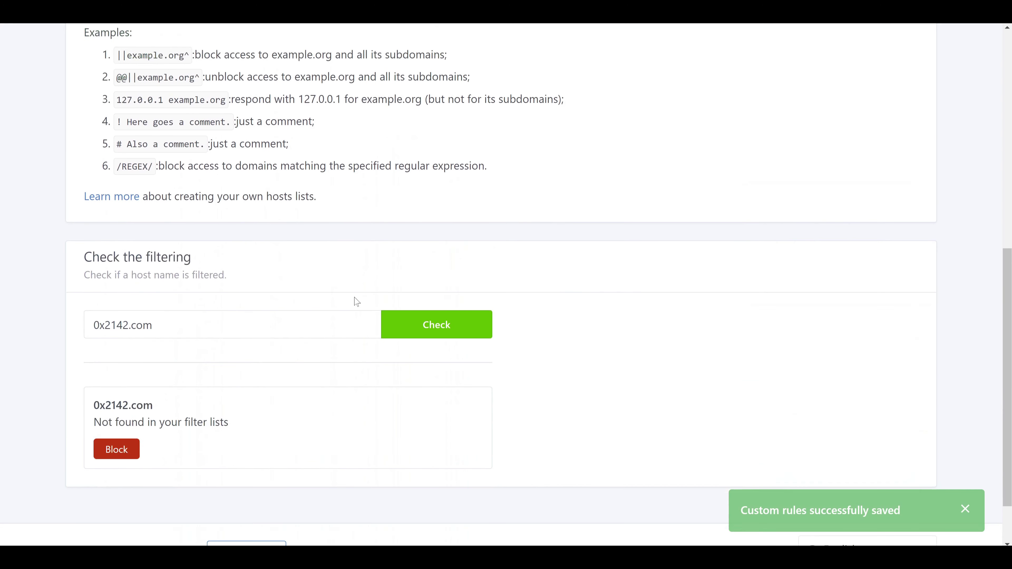
{"action": "left_click", "coordinate": [432, 307]}
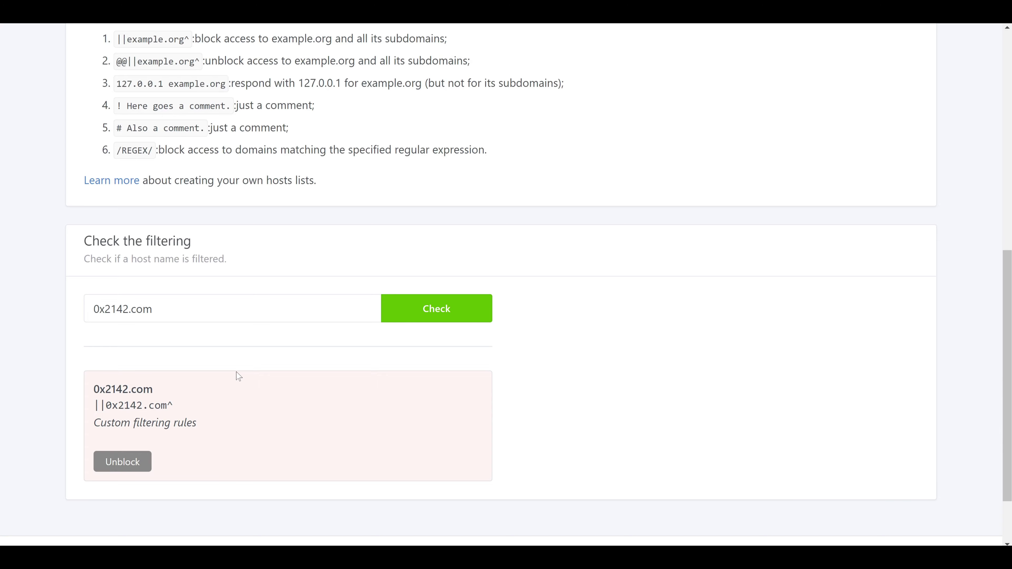
{"action": "scroll", "coordinate": [239, 376], "scroll_direction": "up", "scroll_amount": 15}
- Change the rule to @@||0x2142.com^, apply it, and recheck that 0x2142.com is allowed
{"action": "left_click", "coordinate": [182, 215]}
{"action": "type", "text": "@@||0x2142.com^"}
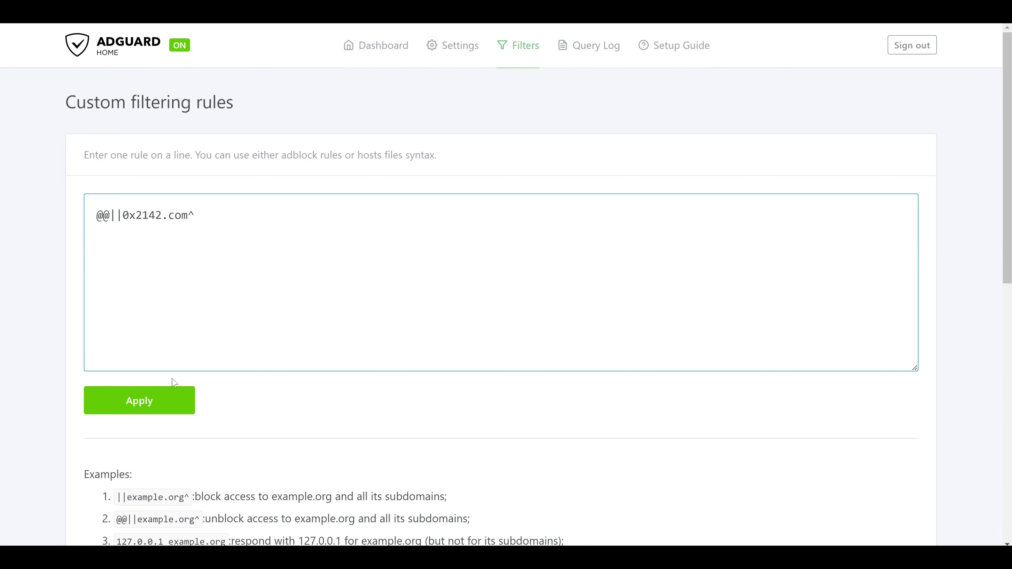
{"action": "left_click", "coordinate": [147, 403]}
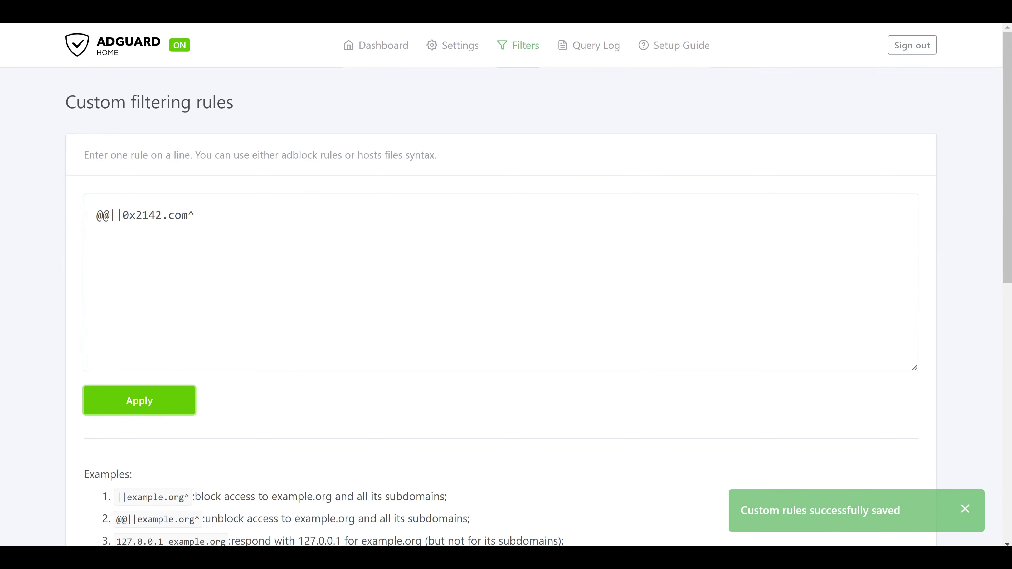
{"action": "scroll", "coordinate": [372, 328], "scroll_direction": "down", "scroll_amount": 10}
{"action": "left_click", "coordinate": [476, 303]}
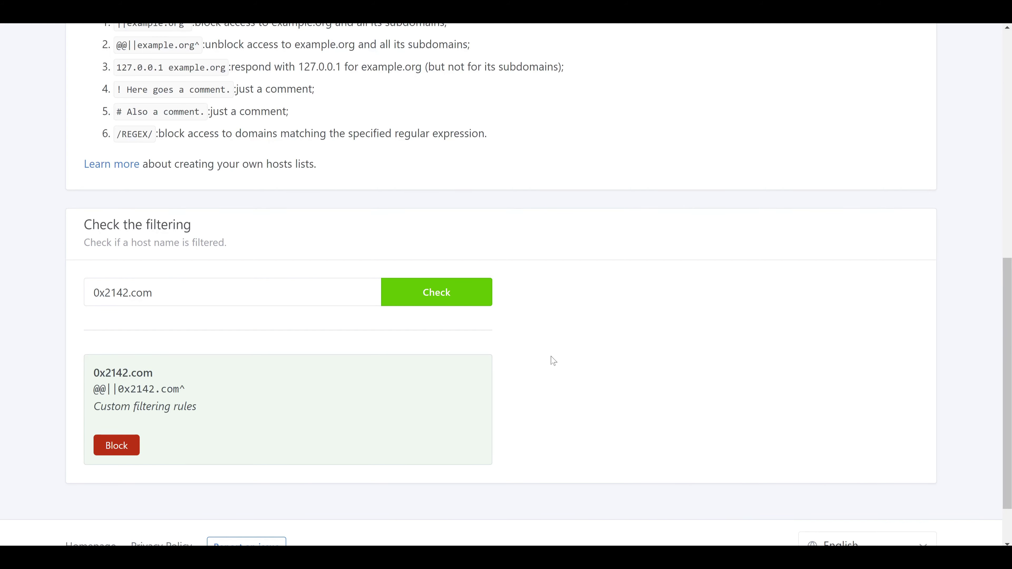
{"action": "scroll", "coordinate": [553, 361], "scroll_direction": "up", "scroll_amount": 10}
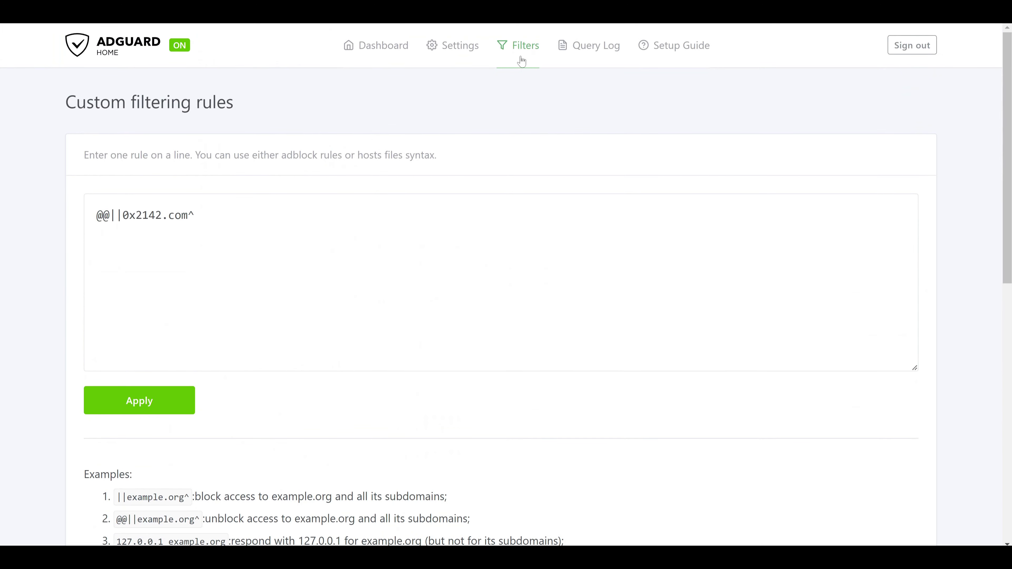
- Under Filters > Blocked services, switch on YouTube and save
{"action": "mouse_move", "coordinate": [522, 57]}
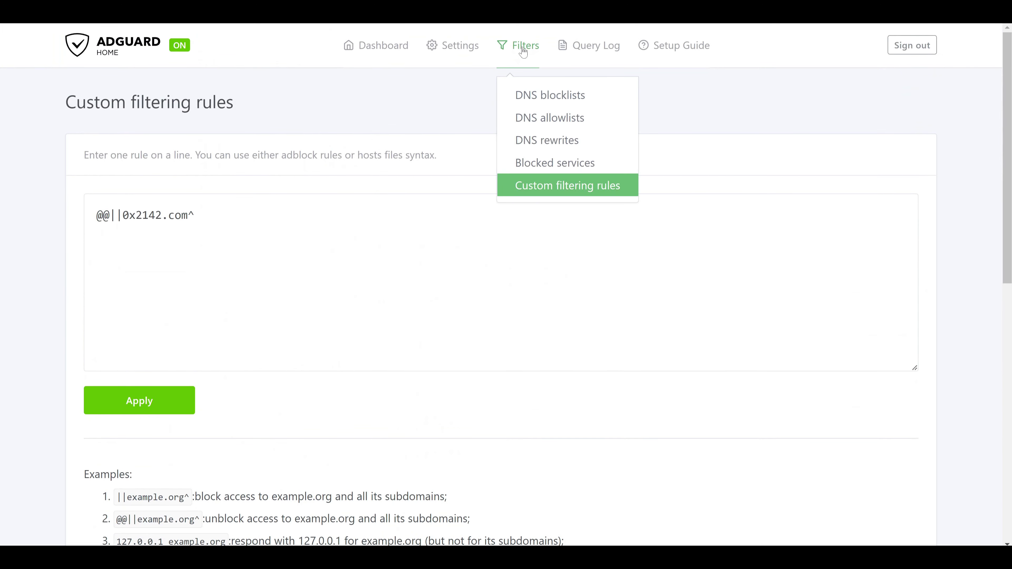
{"action": "left_click", "coordinate": [618, 167]}
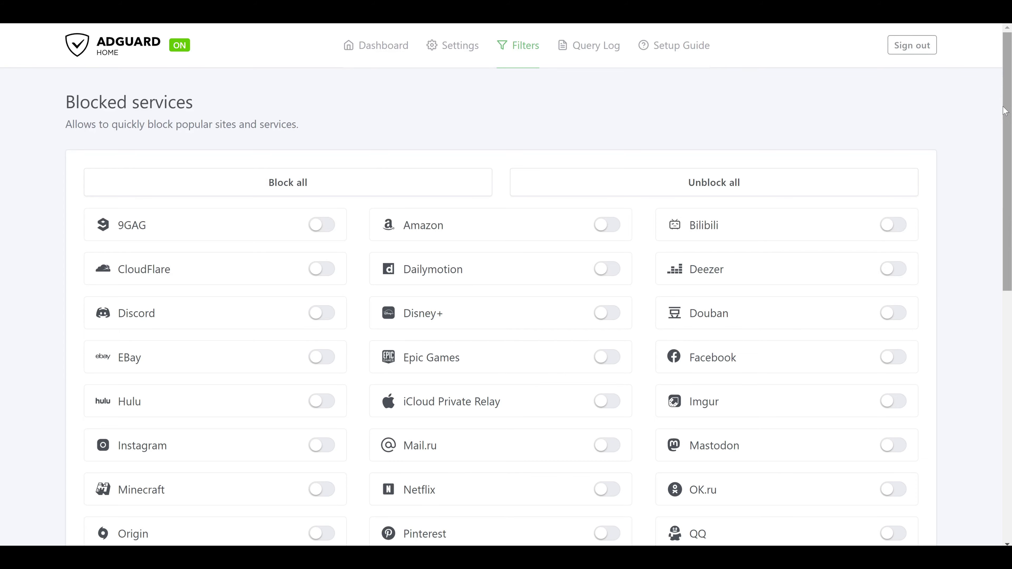
{"action": "left_click_drag", "start_coordinate": [1005, 111], "coordinate": [982, 295]}
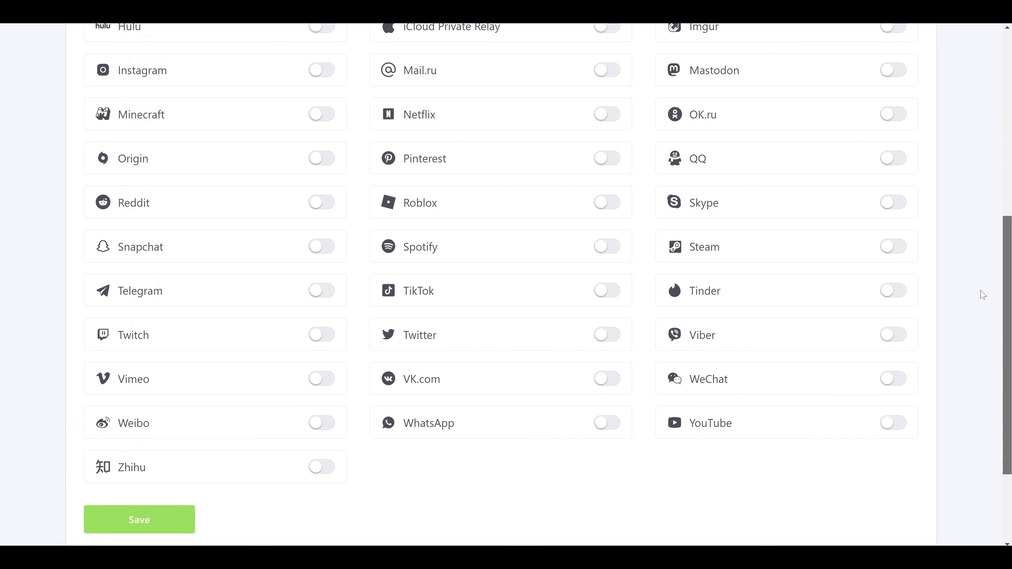
{"action": "left_click", "coordinate": [901, 430]}
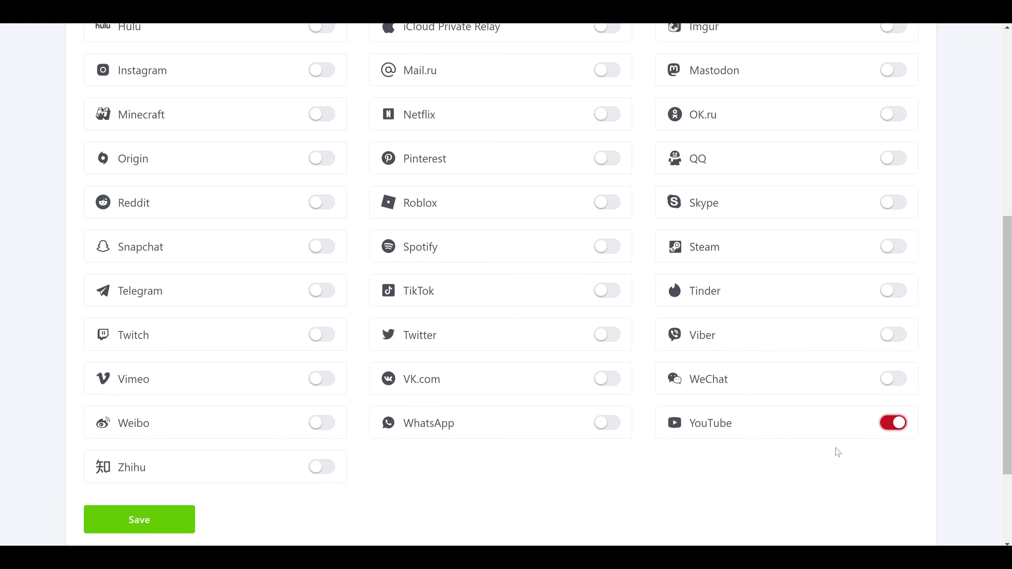
{"action": "left_click", "coordinate": [141, 520]}
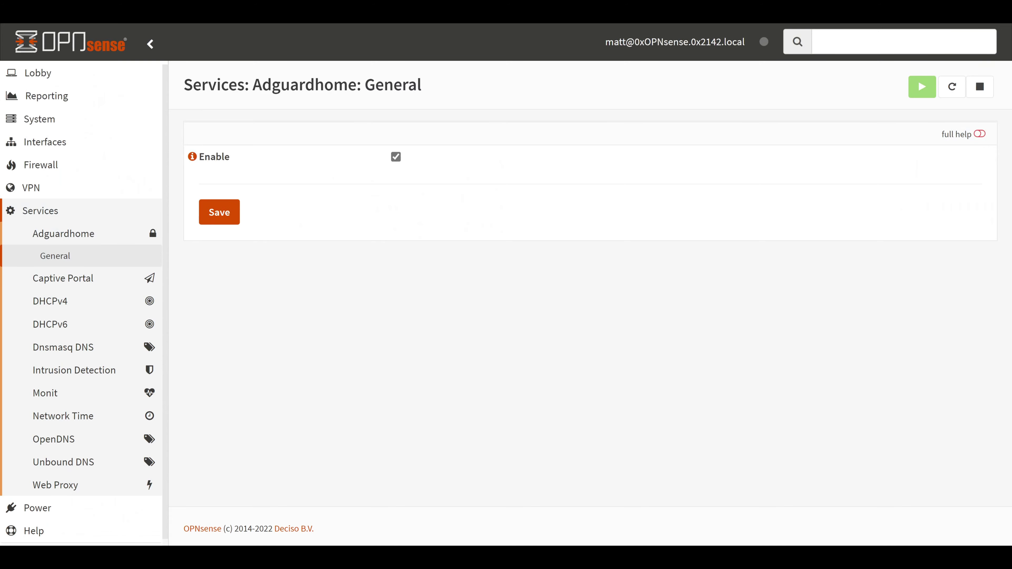
- Enter 192.168.1.1 as the DNS server in the LAN DHCPv4 settings and save
{"action": "scroll", "coordinate": [119, 331], "scroll_direction": "down", "scroll_amount": 1}
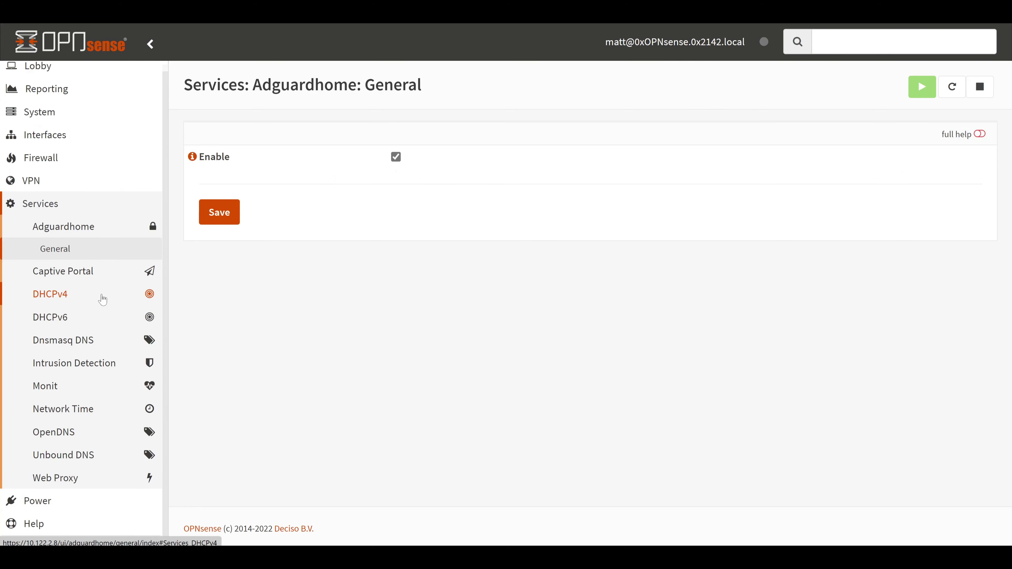
{"action": "left_click", "coordinate": [113, 297]}
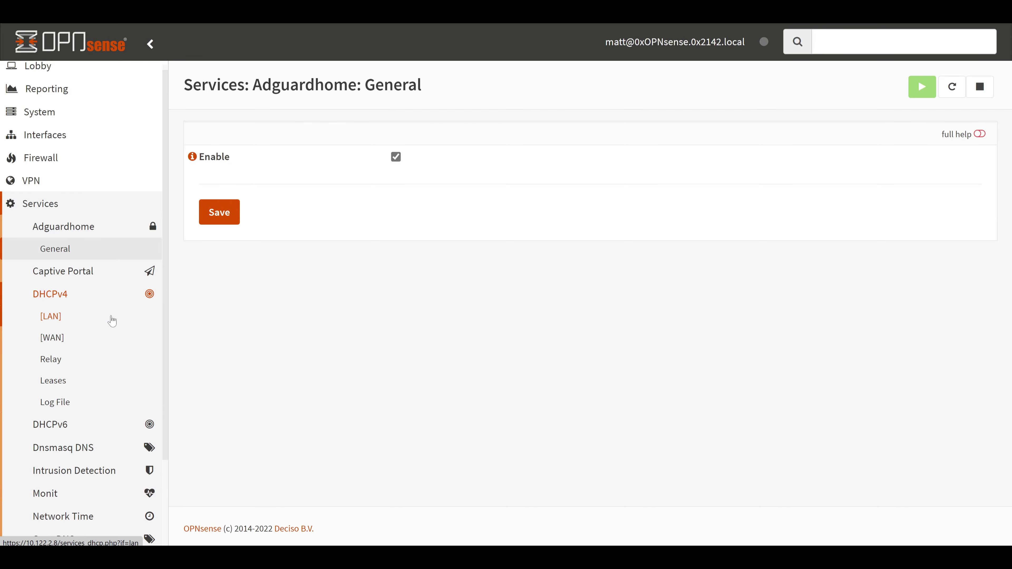
{"action": "left_click", "coordinate": [112, 321]}
{"action": "scroll", "coordinate": [113, 322], "scroll_direction": "down", "scroll_amount": 1}
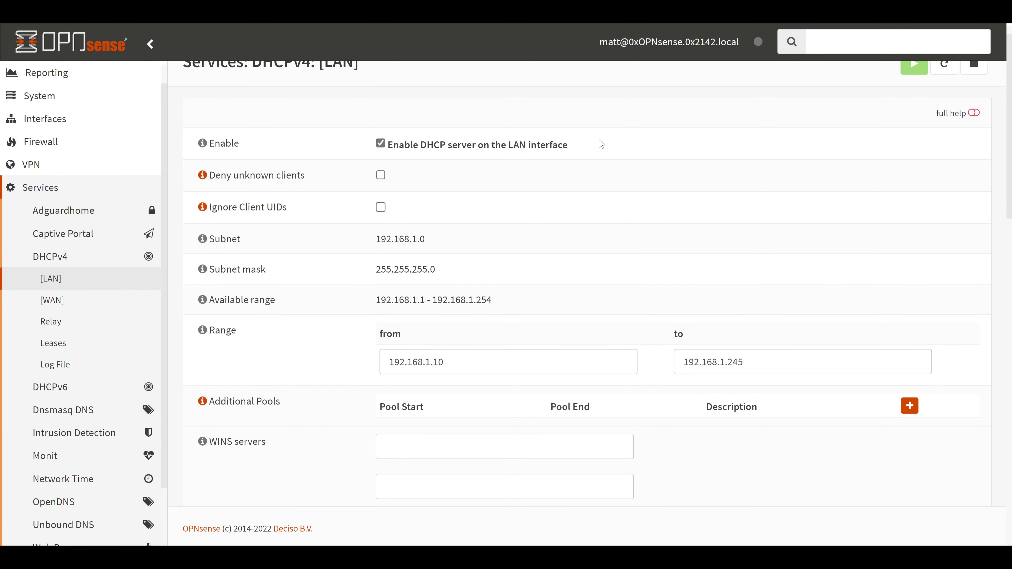
{"action": "scroll", "coordinate": [648, 328], "scroll_direction": "down", "scroll_amount": 6}
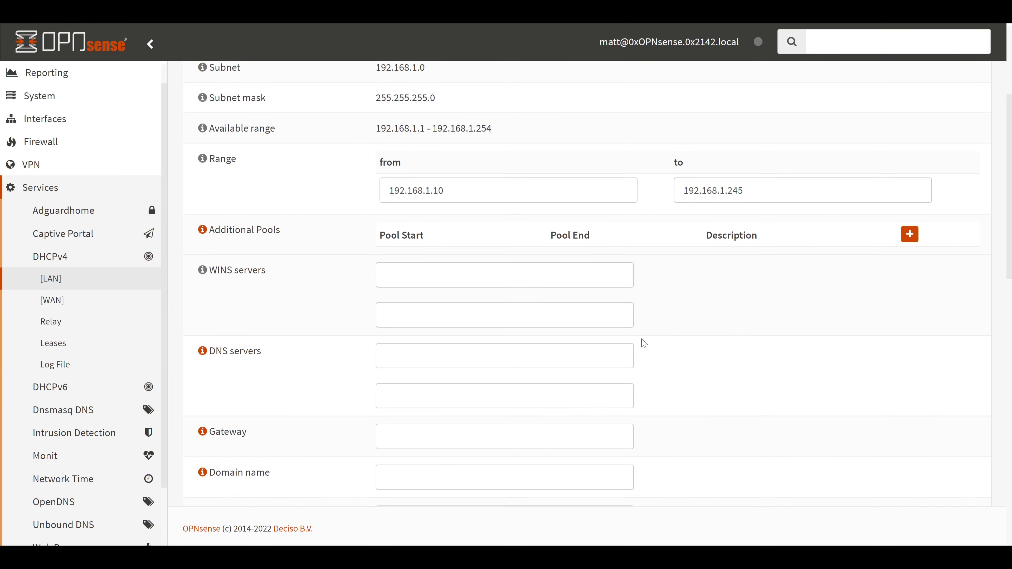
{"action": "left_click", "coordinate": [569, 298]}
{"action": "type", "text": "192.168.1.1"}
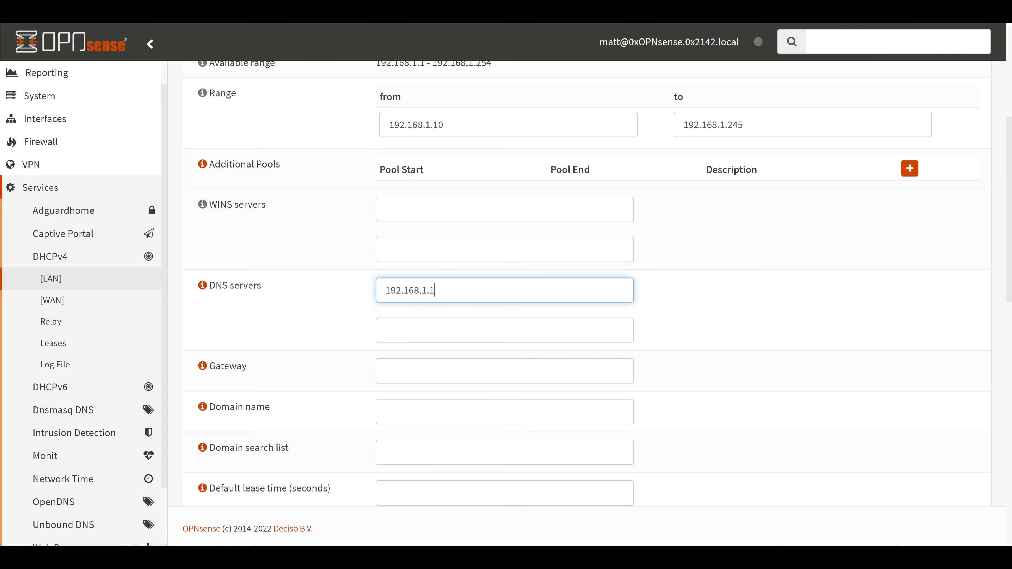
{"action": "scroll", "coordinate": [592, 287], "scroll_direction": "up", "scroll_amount": 2}
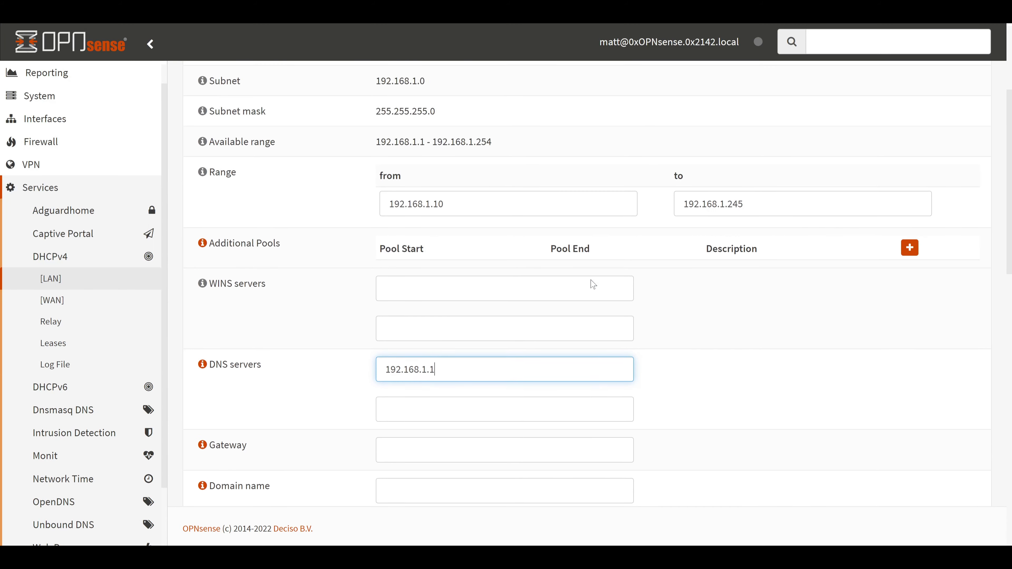
{"action": "scroll", "coordinate": [644, 295], "scroll_direction": "down", "scroll_amount": 12}
{"action": "scroll", "coordinate": [647, 295], "scroll_direction": "down", "scroll_amount": 6}
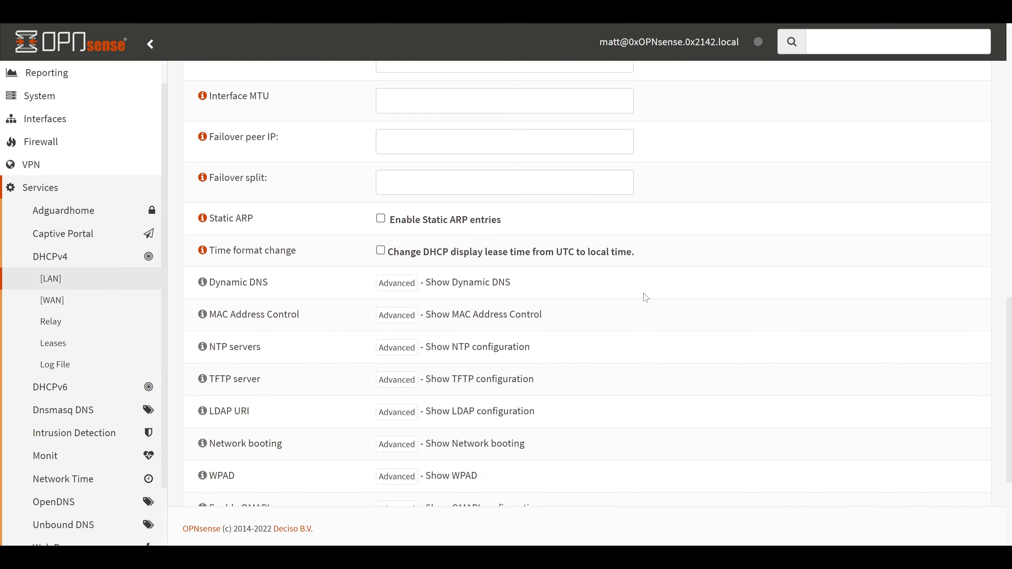
{"action": "left_click", "coordinate": [395, 459]}
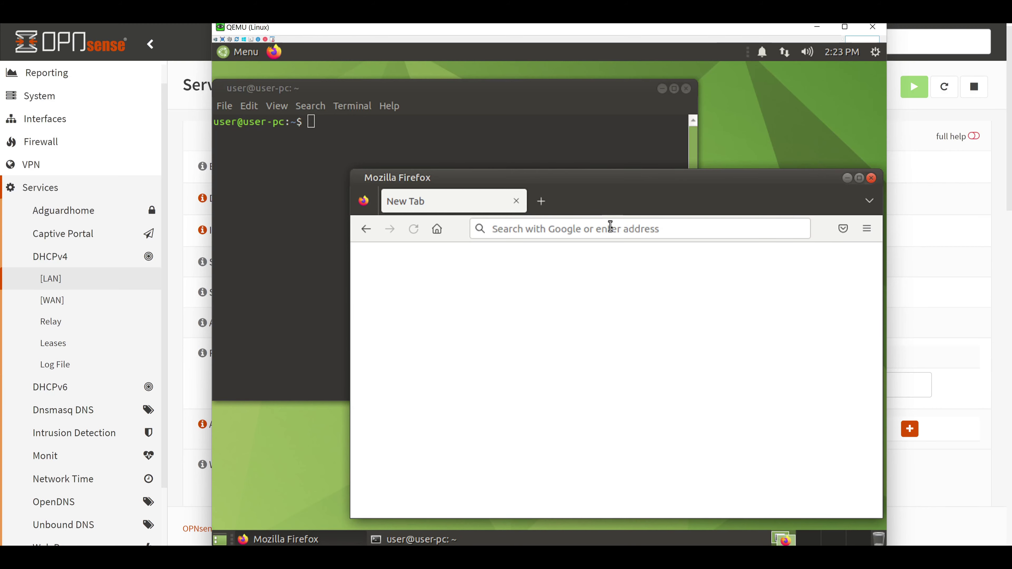
- Load YouTube in Firefox, then run nslookup youtube.com in the terminal to see its real addresses
{"action": "left_click", "coordinate": [610, 227]}
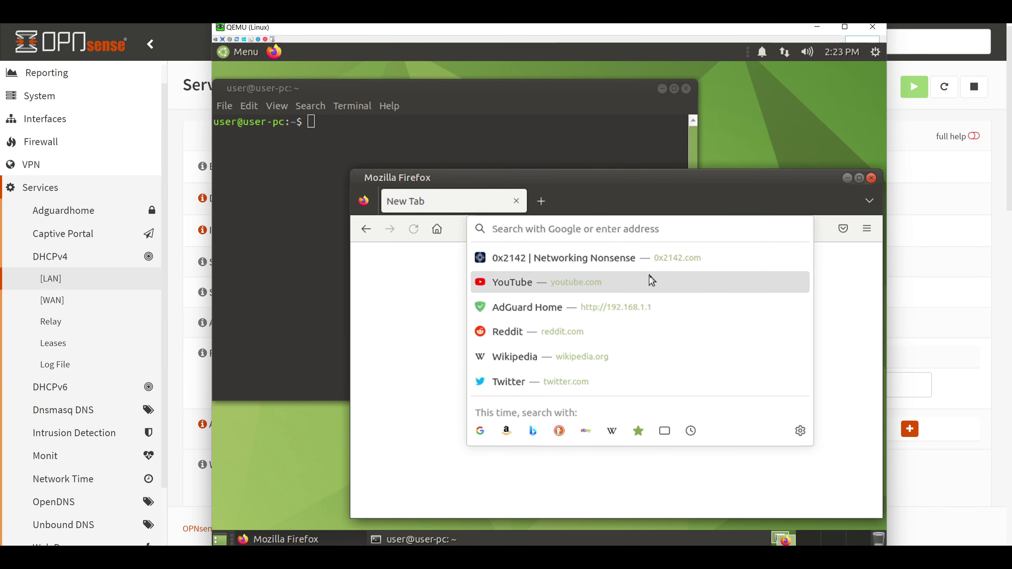
{"action": "left_click", "coordinate": [652, 282]}
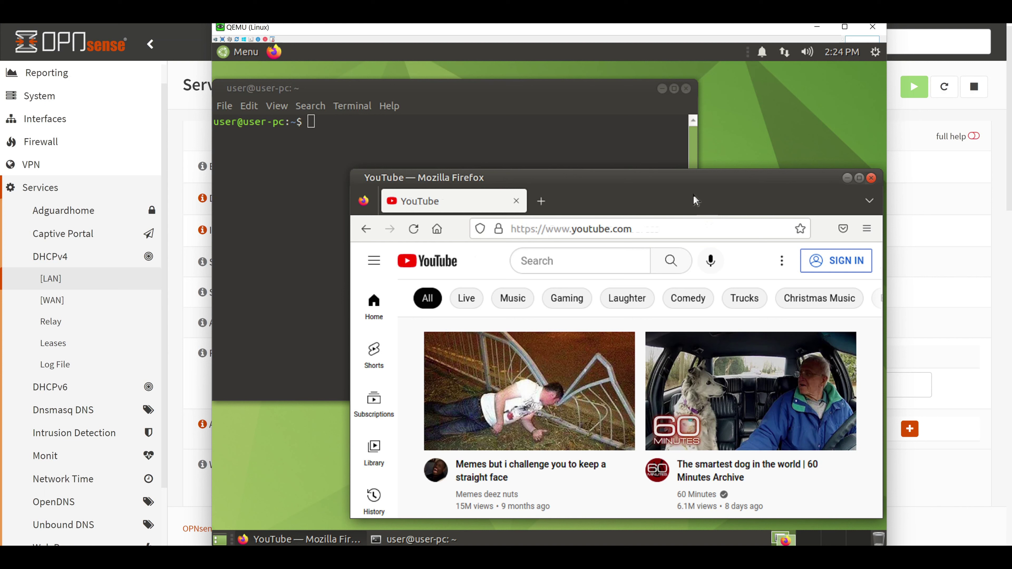
{"action": "left_click", "coordinate": [544, 102]}
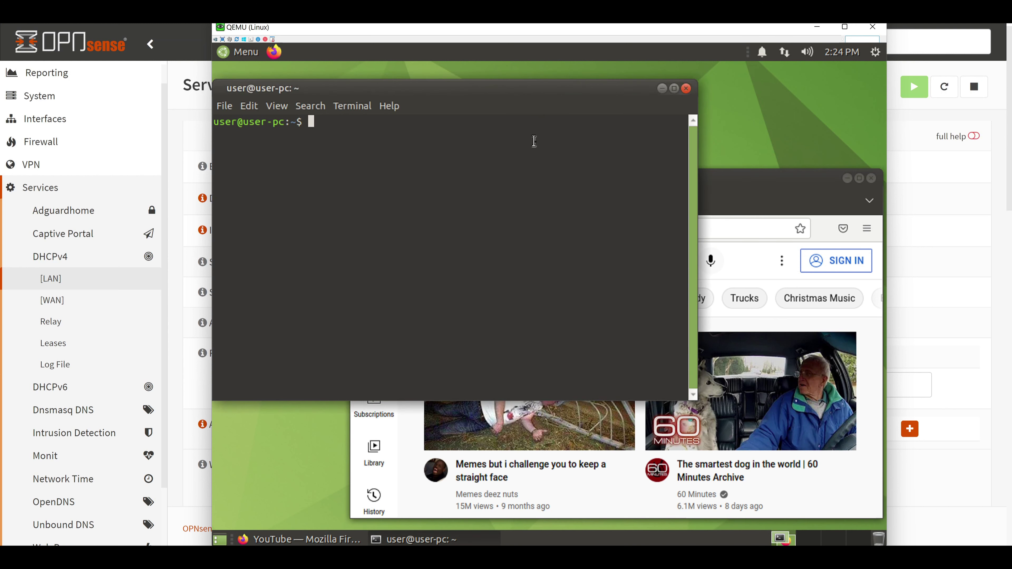
{"action": "type", "text": "nsl"}
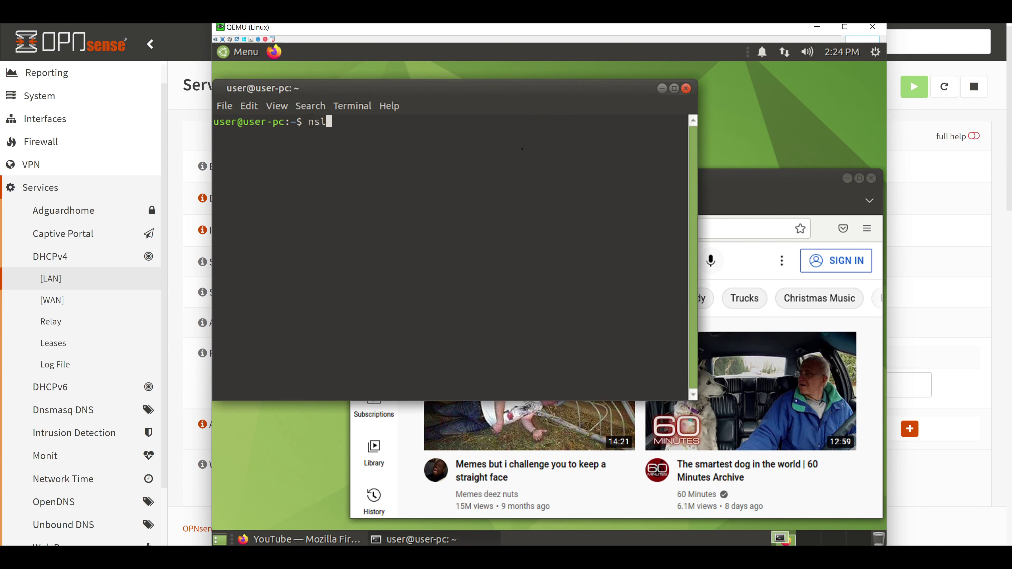
{"action": "type", "text": "ookup youtube.com"}
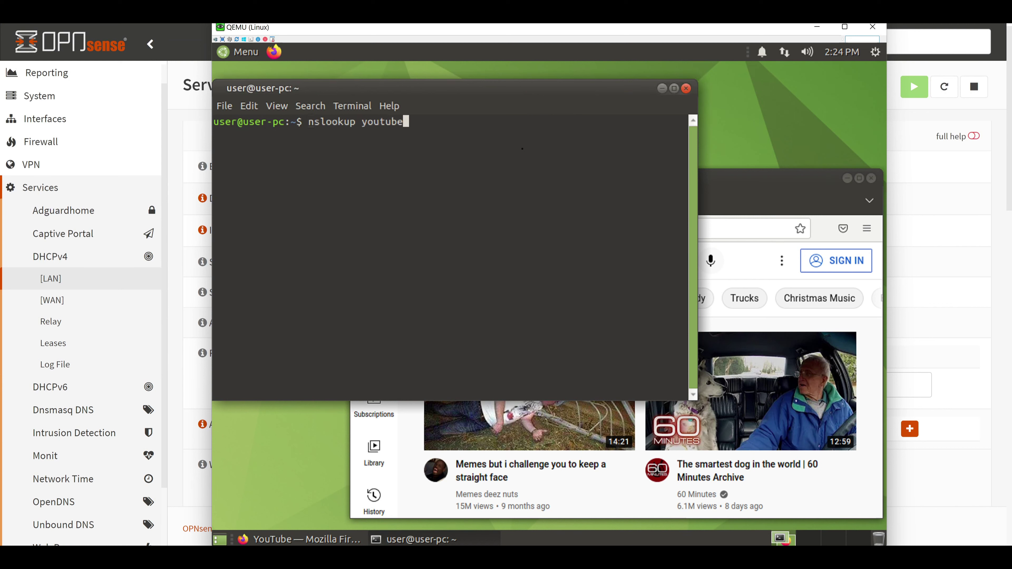
{"action": "key", "text": "Return"}
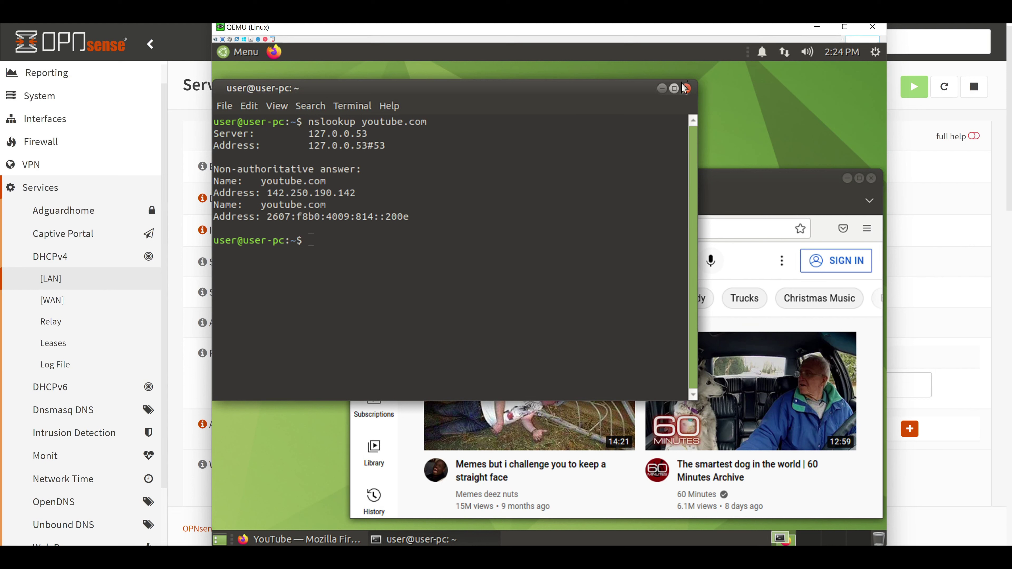
- Disconnect the VM's network and reconnect it on Wired connection 1
{"action": "left_click", "coordinate": [782, 53]}
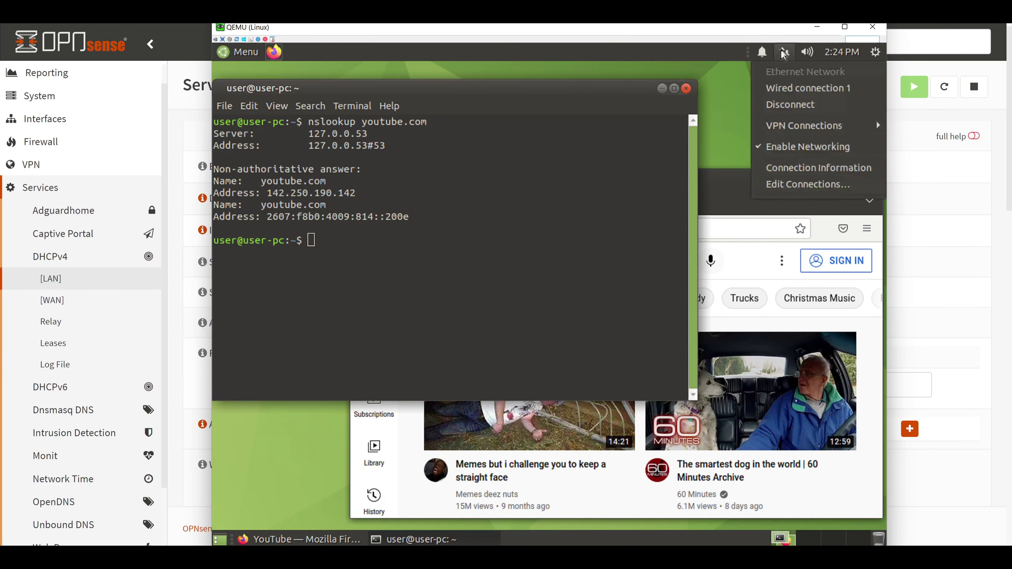
{"action": "left_click", "coordinate": [824, 106]}
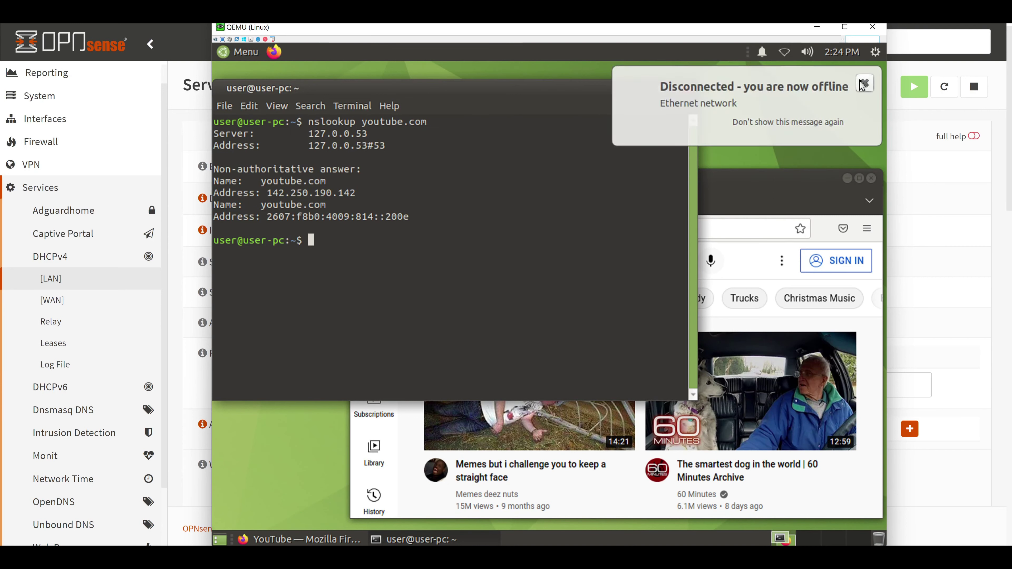
{"action": "left_click", "coordinate": [783, 53]}
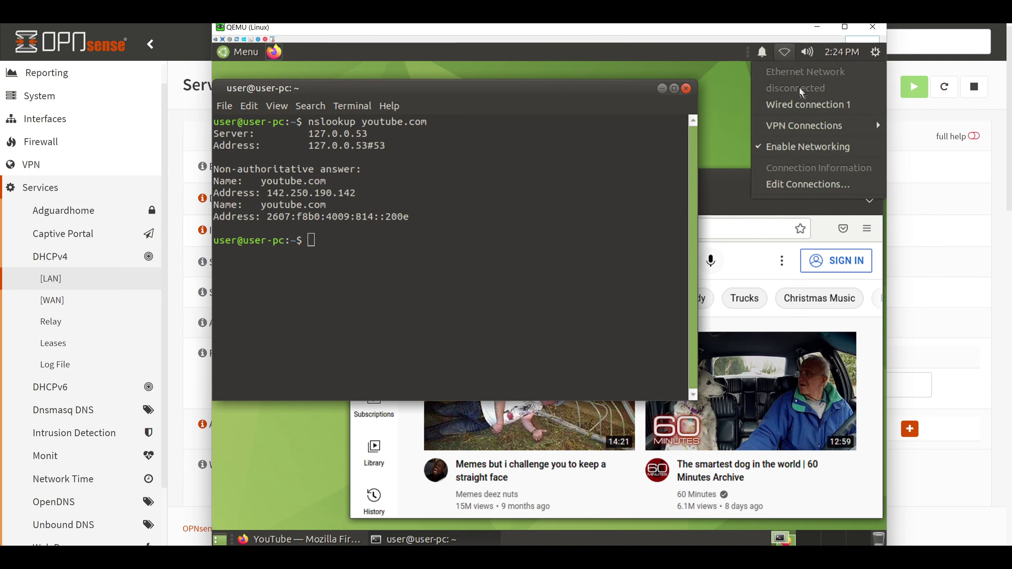
{"action": "left_click", "coordinate": [802, 103]}
{"action": "left_click", "coordinate": [864, 84]}
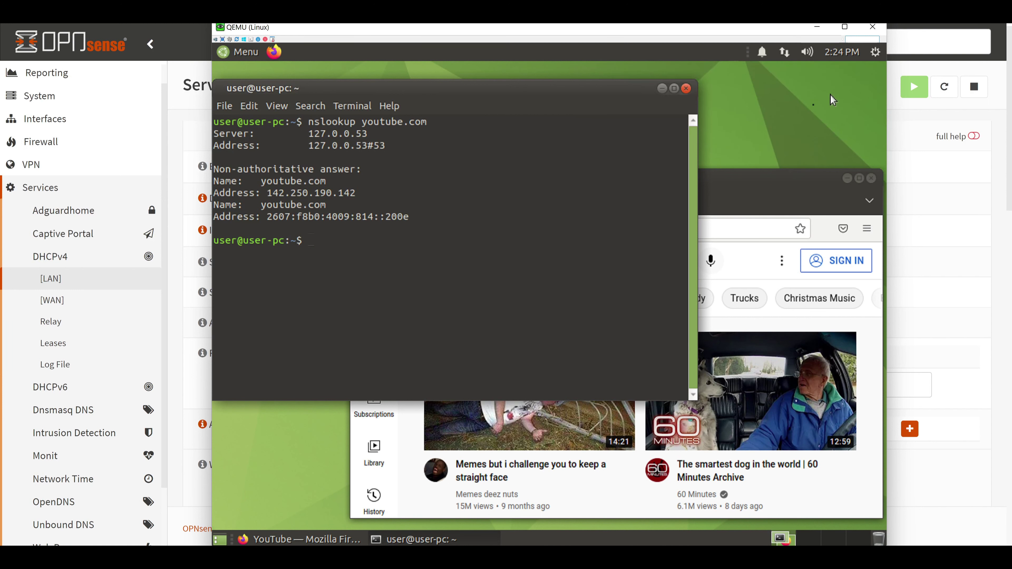
- Rerun nslookup youtube.com, now returning 0.0.0.0, and check Firefox cannot reach YouTube
{"action": "key", "text": "Up"}
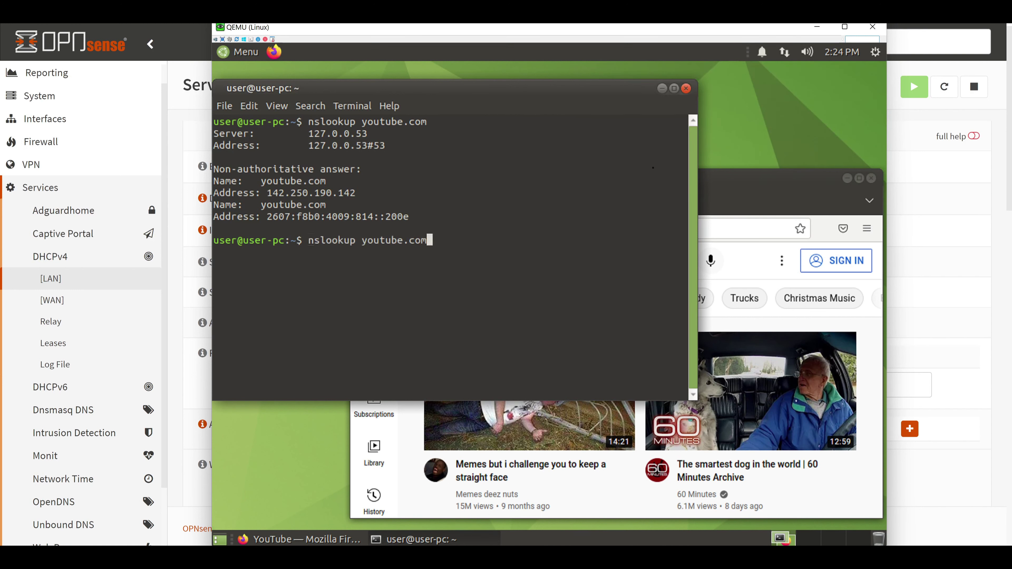
{"action": "key", "text": "Return"}
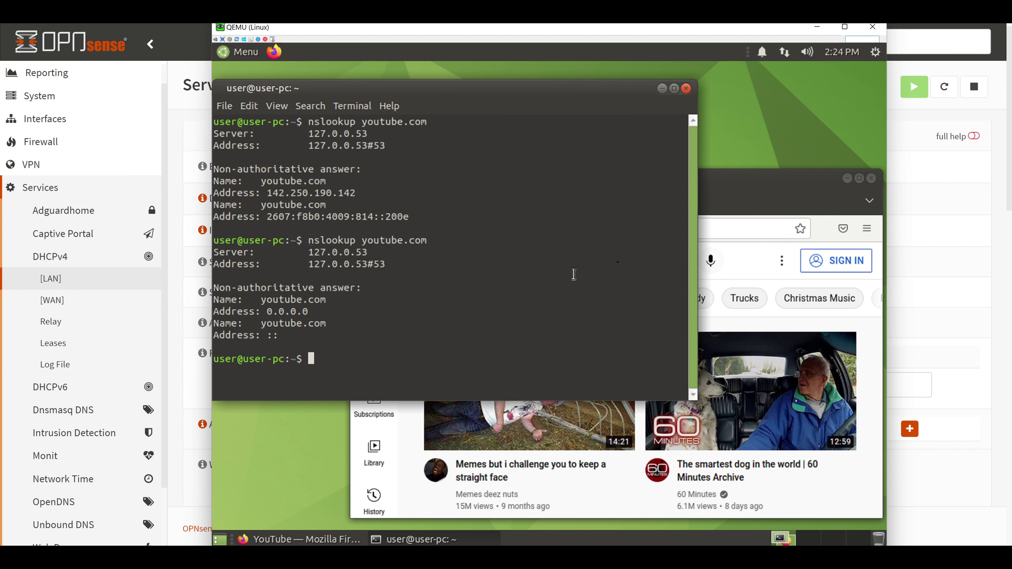
{"action": "left_click", "coordinate": [756, 221]}
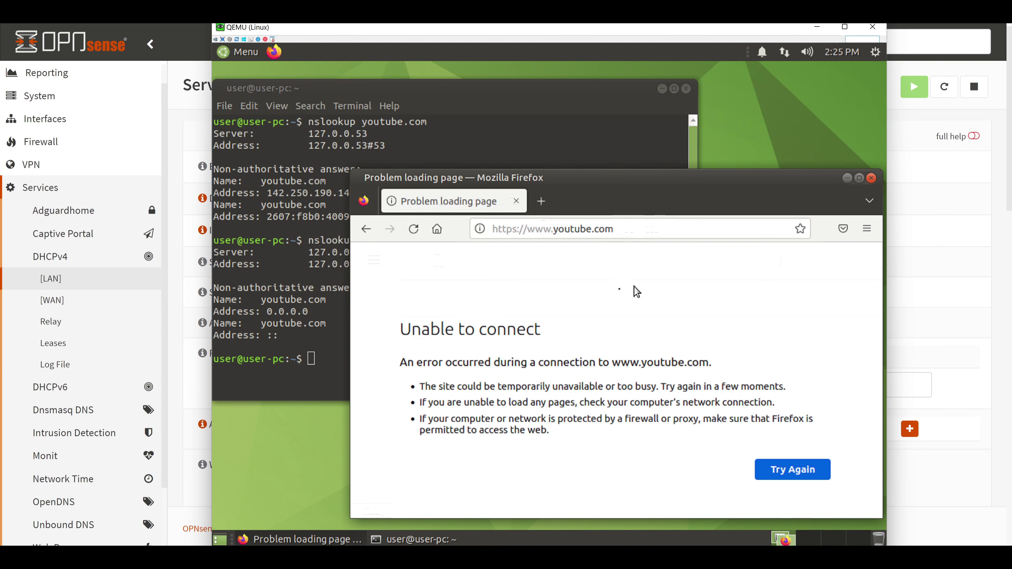
- Load 0x2142.com in a new Firefox tab to confirm other sites still work
{"action": "left_click", "coordinate": [541, 198]}
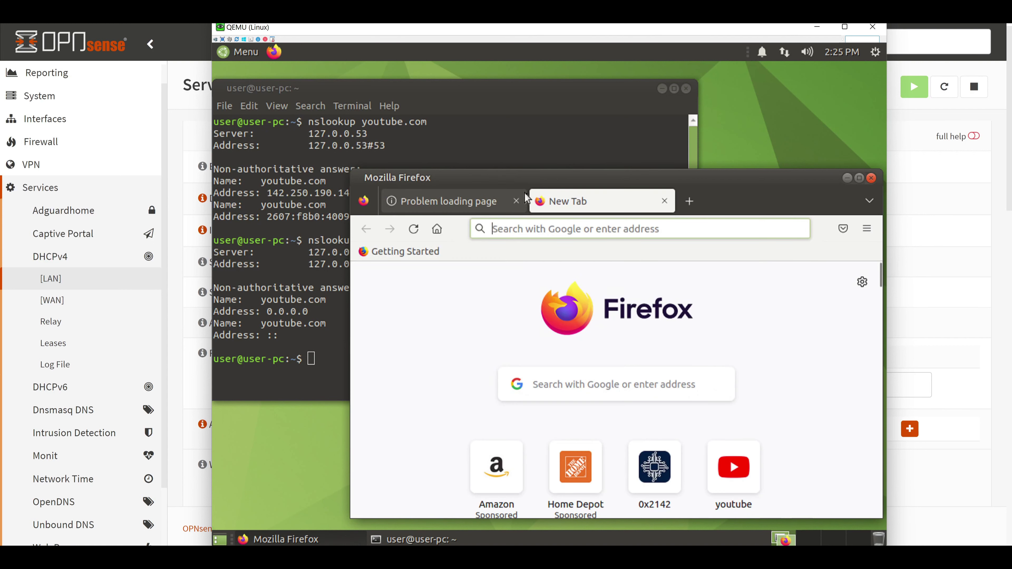
{"action": "type", "text": "0x"}
{"action": "key", "text": "Return"}
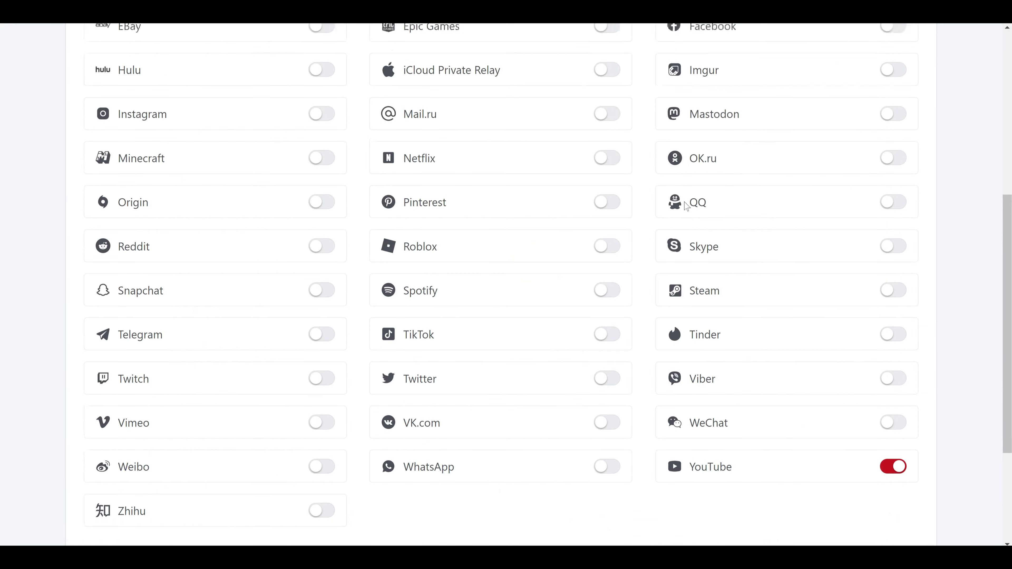
- Show AdGuard Home's Query Log and browse the queries from client 192.168.1.101
{"action": "scroll", "coordinate": [685, 206], "scroll_direction": "up", "scroll_amount": 9}
{"action": "left_click", "coordinate": [614, 52]}
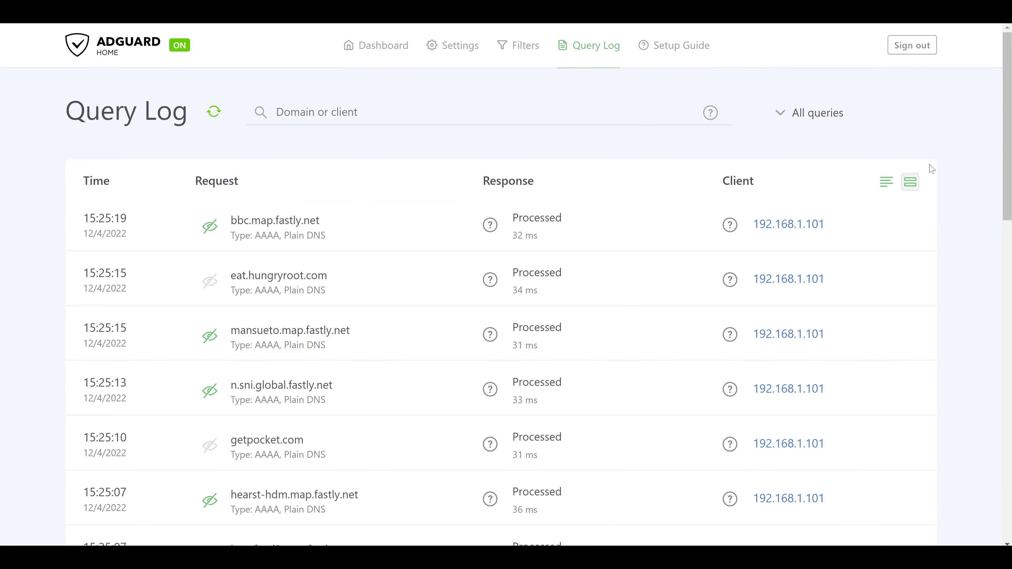
{"action": "scroll", "coordinate": [944, 165], "scroll_direction": "down", "scroll_amount": 5}
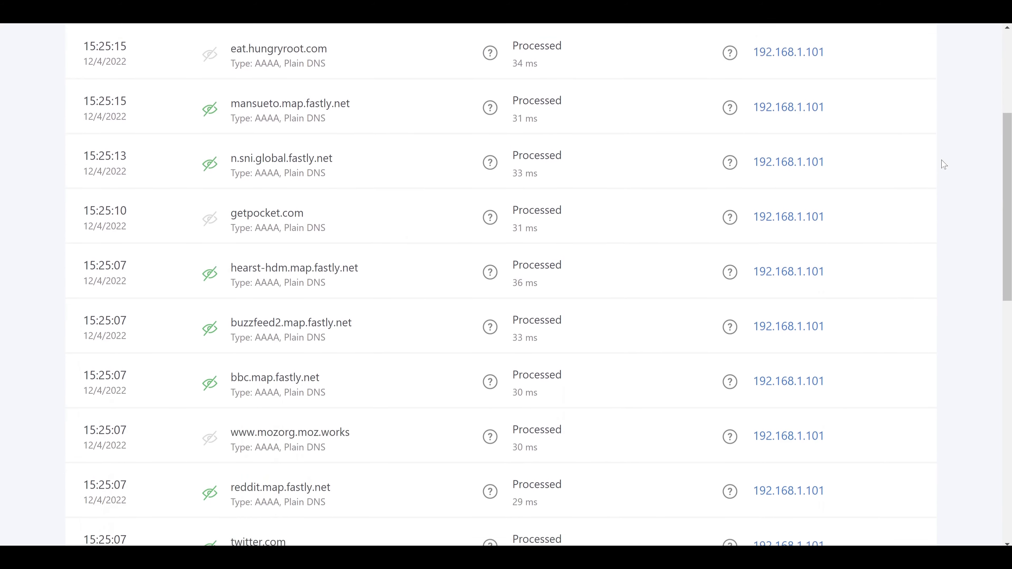
{"action": "scroll", "coordinate": [941, 165], "scroll_direction": "up", "scroll_amount": 5}
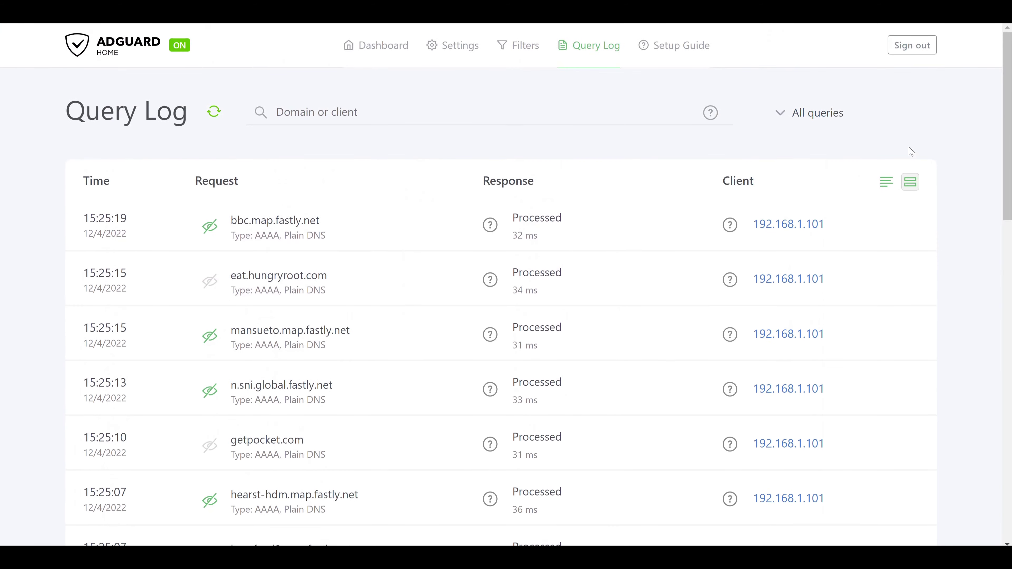
- Filter the Query Log to Blocked and inspect the YouTube entries' unblock options without changing anything
{"action": "left_click", "coordinate": [840, 115]}
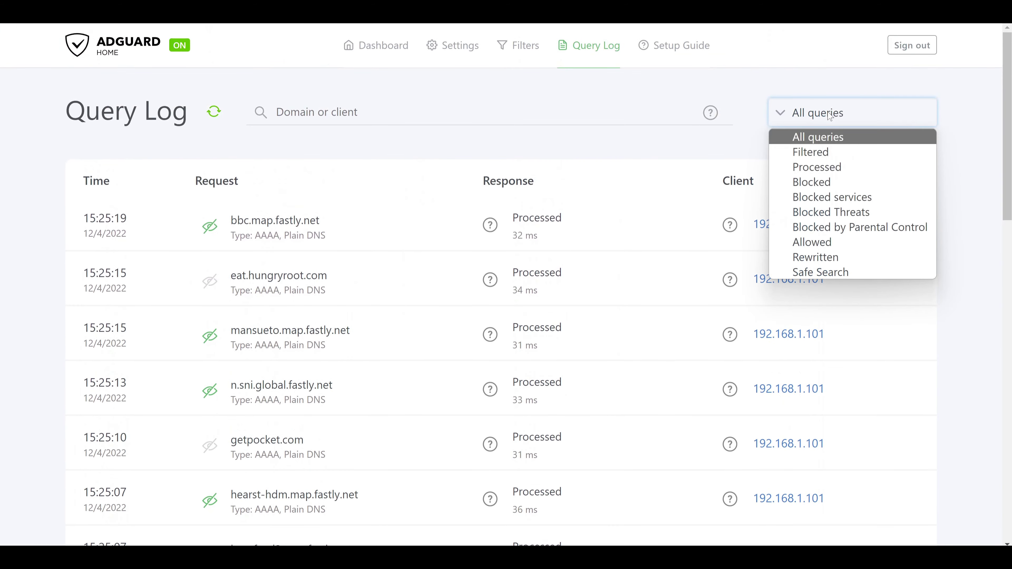
{"action": "left_click", "coordinate": [896, 187]}
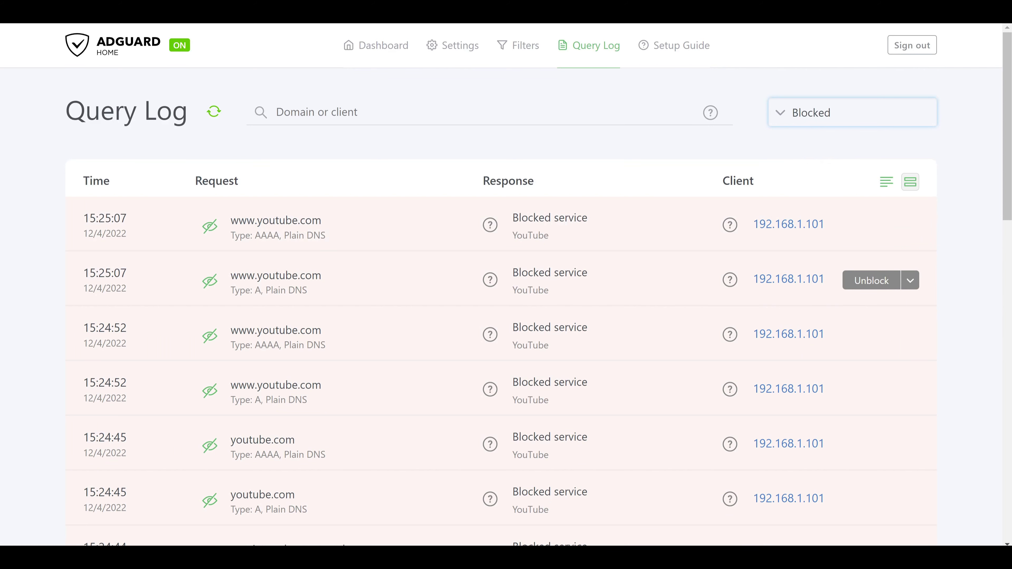
{"action": "mouse_move", "coordinate": [213, 234]}
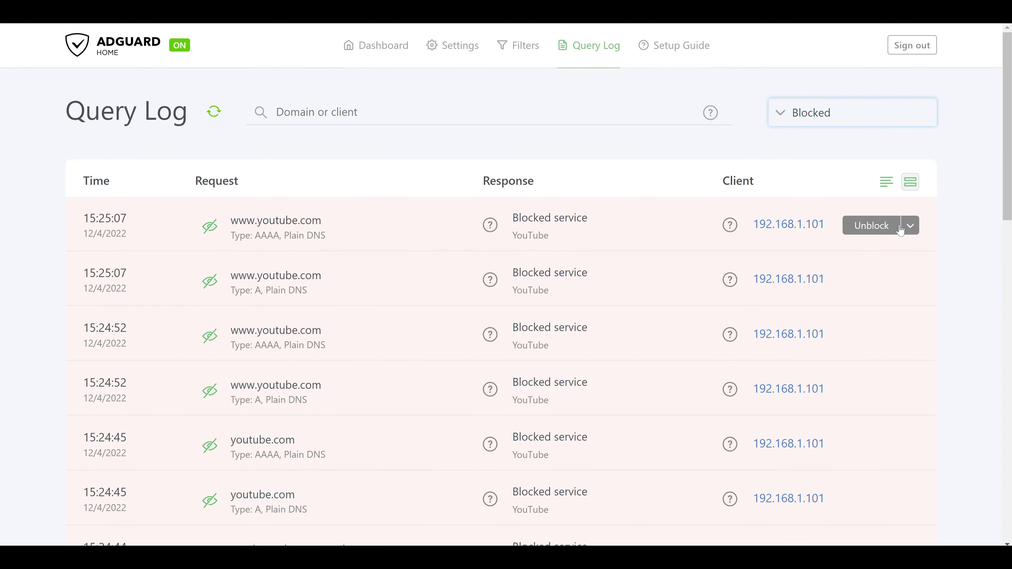
{"action": "left_click", "coordinate": [909, 228]}
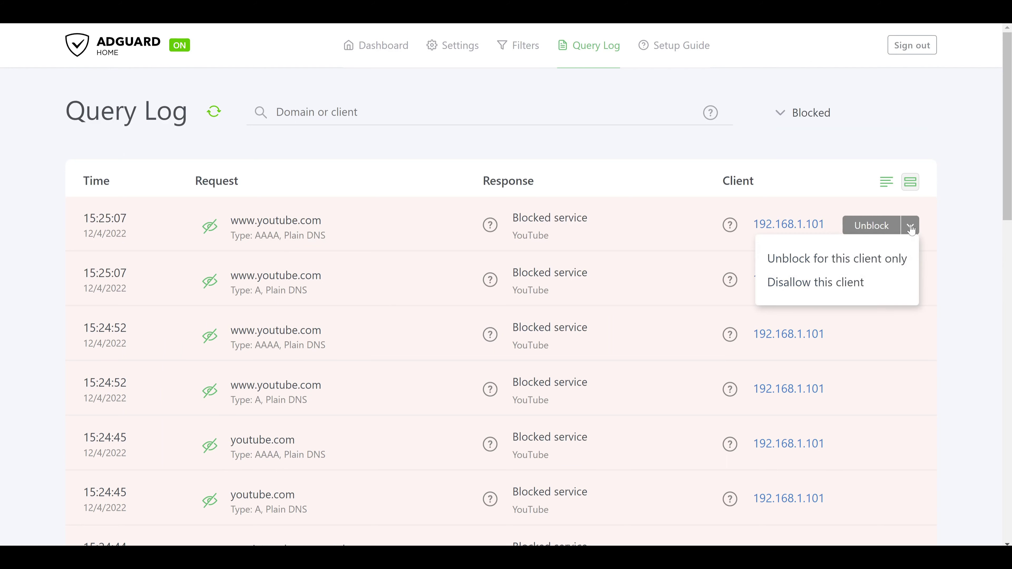
{"action": "left_click", "coordinate": [911, 228]}
{"action": "left_click", "coordinate": [909, 226]}
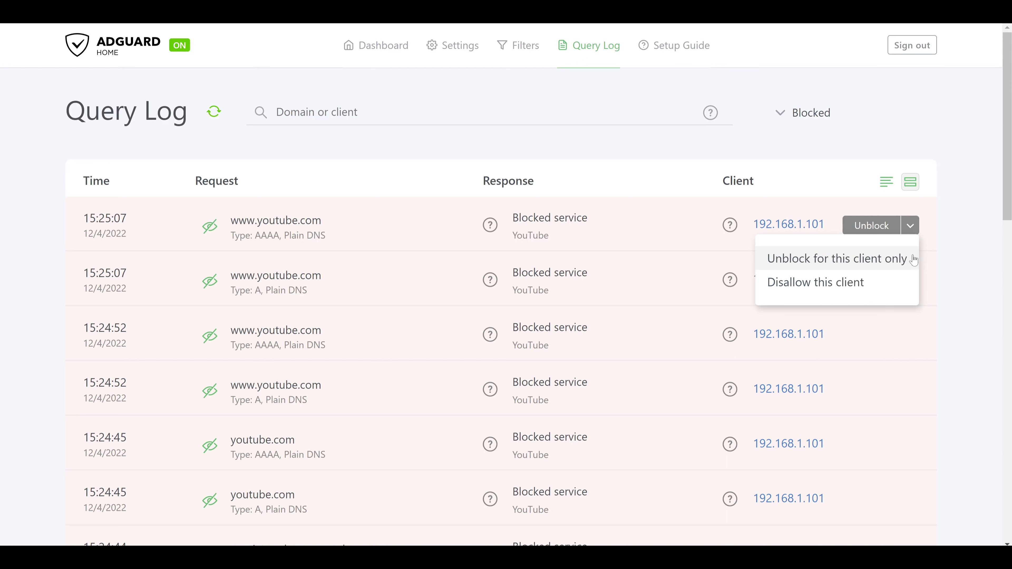
{"action": "left_click", "coordinate": [952, 215]}
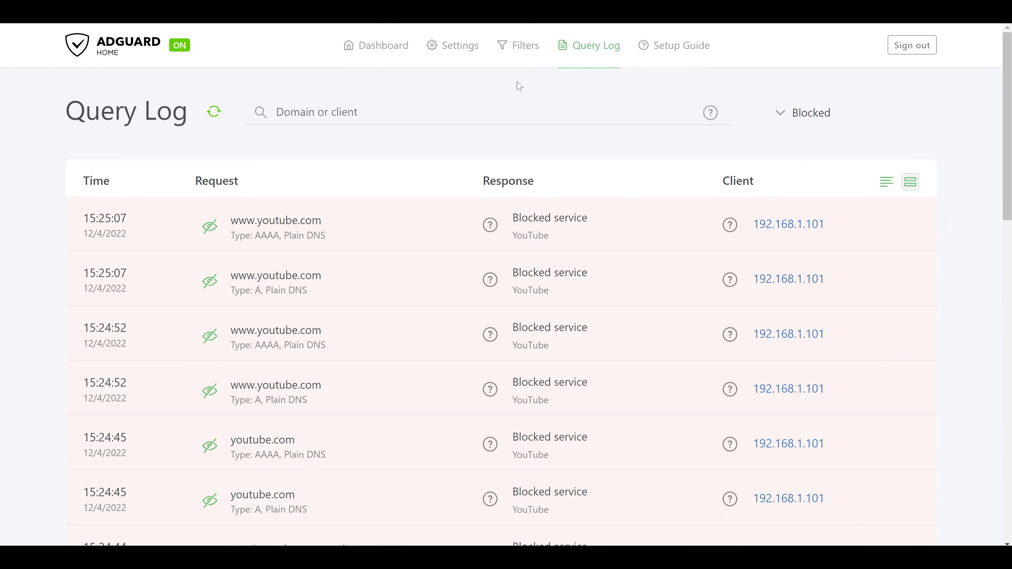
{"action": "left_click", "coordinate": [399, 43]}
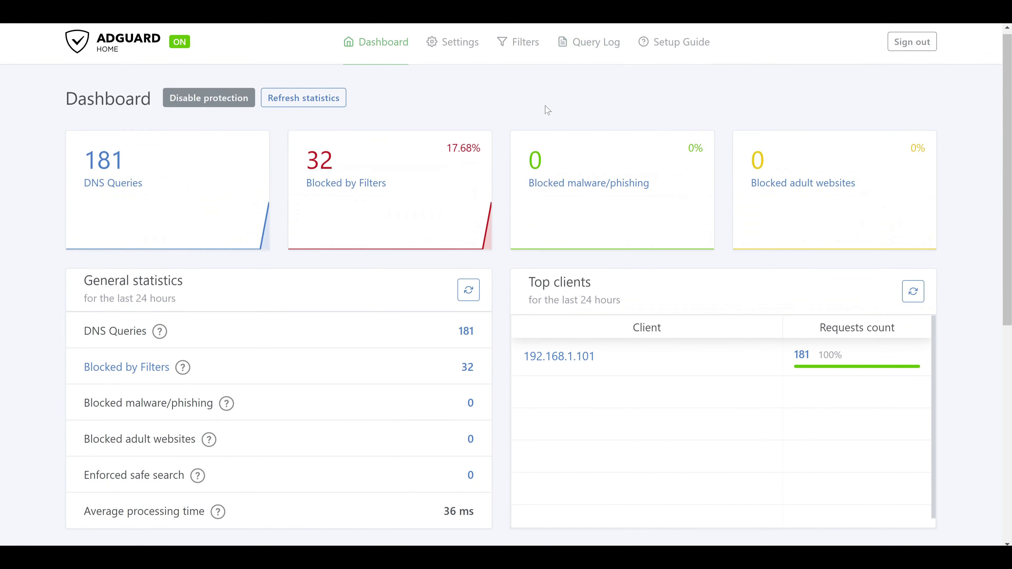
{"action": "scroll", "coordinate": [547, 108], "scroll_direction": "down", "scroll_amount": 2}
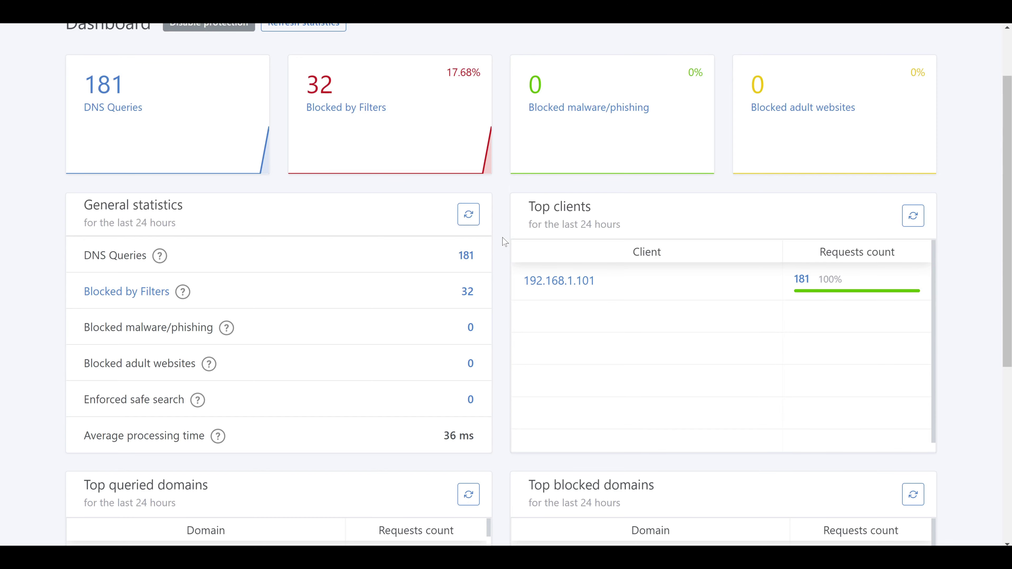
{"action": "scroll", "coordinate": [505, 241], "scroll_direction": "down", "scroll_amount": 7}
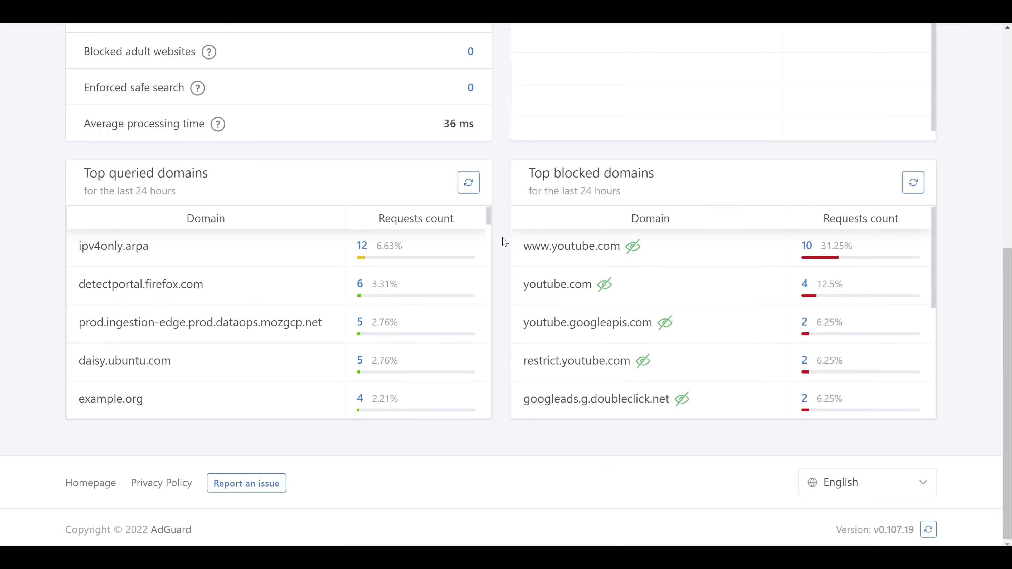
{"action": "scroll", "coordinate": [505, 242], "scroll_direction": "up", "scroll_amount": 10}
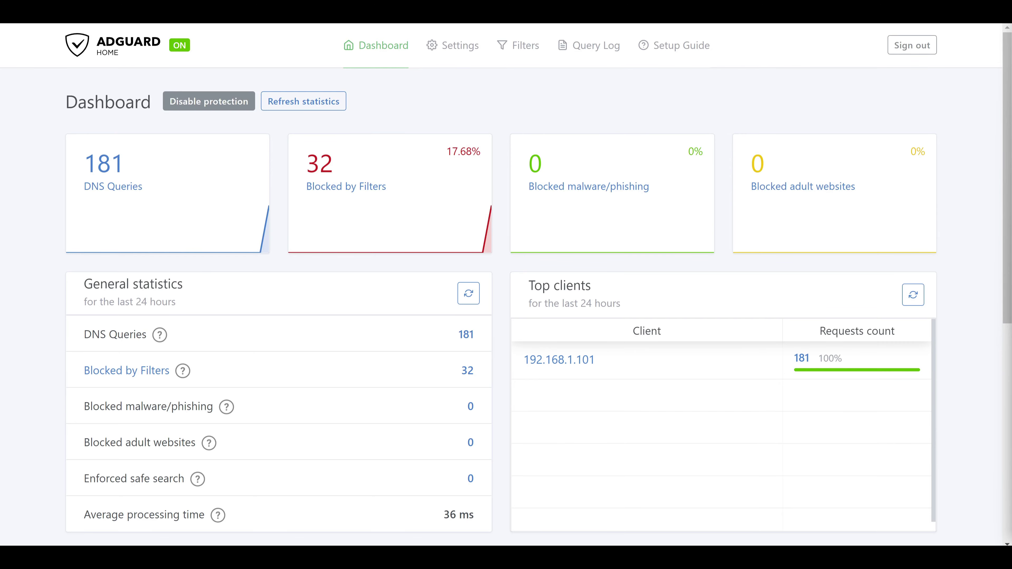
- Open /usr/local/AdGuardHome/AdGuardHome.yaml in the editor from the OPNsense SSH shell
{"action": "key", "text": "alt+Tab"}
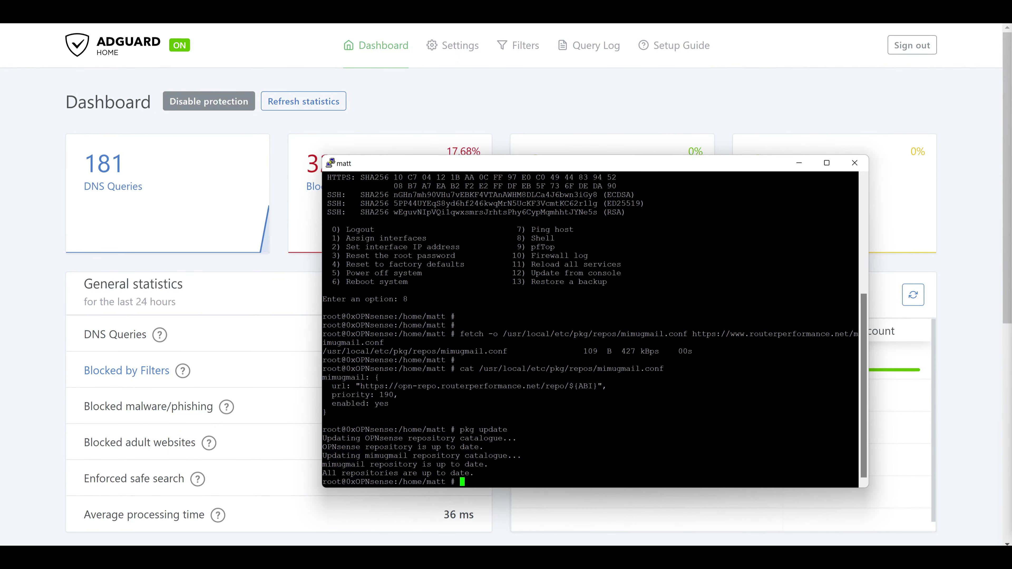
{"action": "key", "text": "Return"}
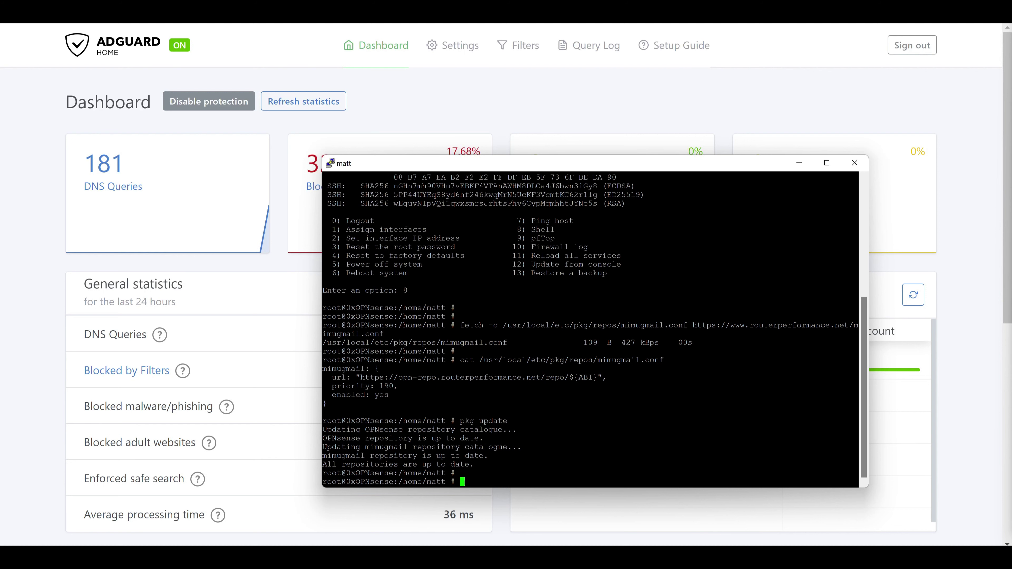
{"action": "type", "text": "edit /usr/local/Ad"}
{"action": "key", "text": "Tab"}
{"action": "type", "text": "A"}
{"action": "key", "text": "Tab"}
{"action": "type", "text": ".ym"}
{"action": "key", "text": "Tab"}
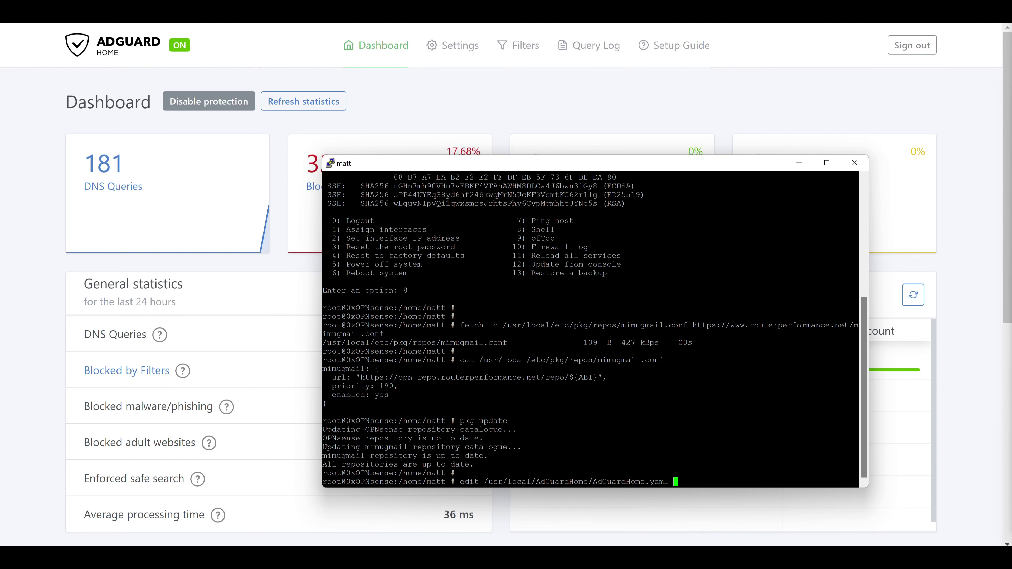
{"action": "key", "text": "Return"}
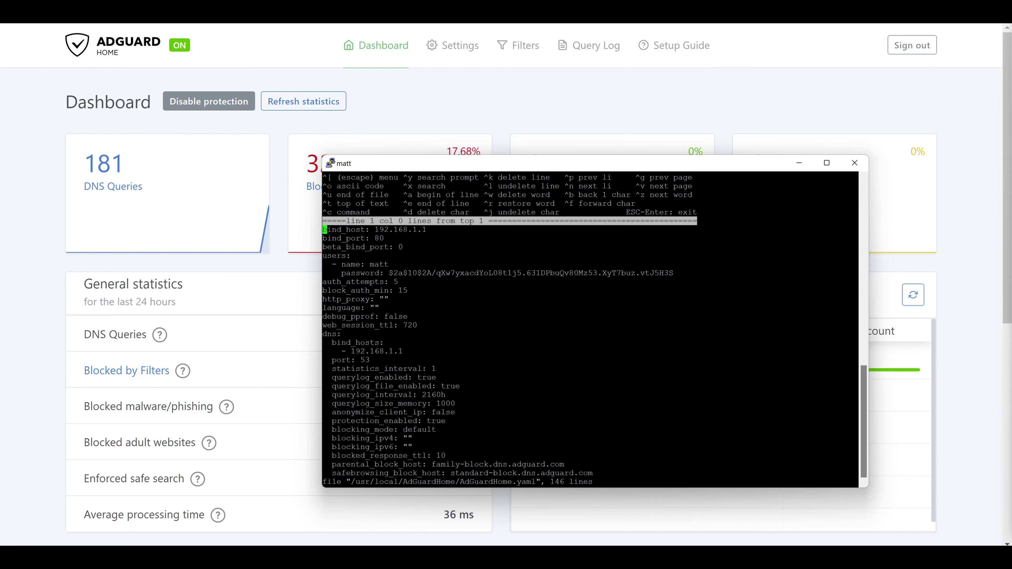
- Change the DNS port from 53 to 5353 and save the file on exit
{"action": "key", "text": "Down"}
{"action": "key", "text": "Down"}
{"action": "key", "text": "Down"}
{"action": "key", "text": "Down"}
{"action": "key", "text": "Down"}
{"action": "key", "text": "Down"}
{"action": "key", "text": "Down"}
{"action": "key", "text": "Down"}
{"action": "key", "text": "Down"}
{"action": "key", "text": "Down"}
{"action": "key", "text": "Down"}
{"action": "key", "text": "Down"}
{"action": "key", "text": "Down"}
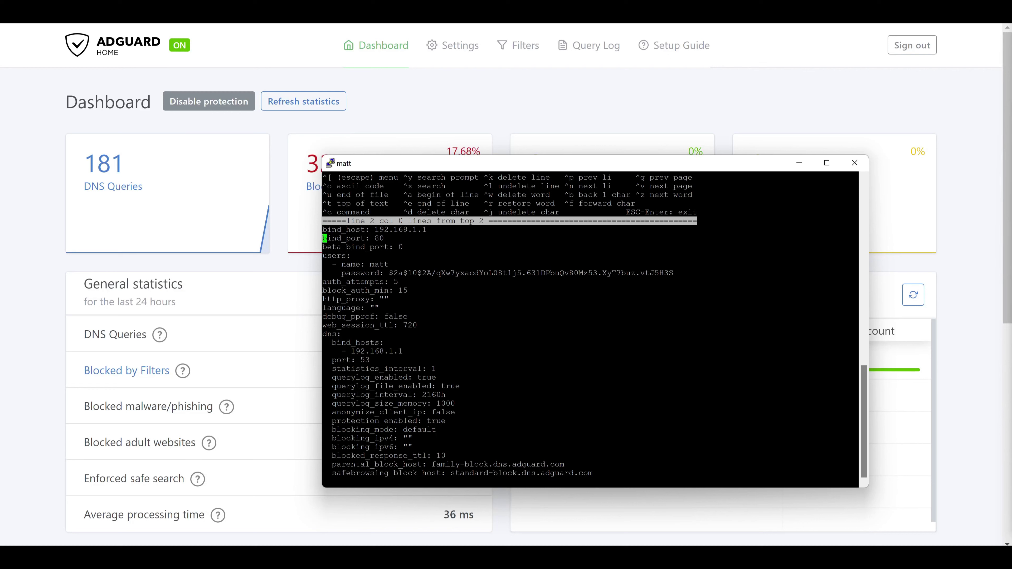
{"action": "key", "text": "Down"}
{"action": "key", "text": "Down"}
{"action": "key", "text": "Right"}
{"action": "key", "text": "Right"}
{"action": "key", "text": "Right"}
{"action": "key", "text": "Right"}
{"action": "key", "text": "Right"}
{"action": "key", "text": "Right"}
{"action": "key", "text": "Right"}
{"action": "key", "text": "Right"}
{"action": "key", "text": "Right"}
{"action": "key", "text": "Right"}
{"action": "type", "text": "53"}
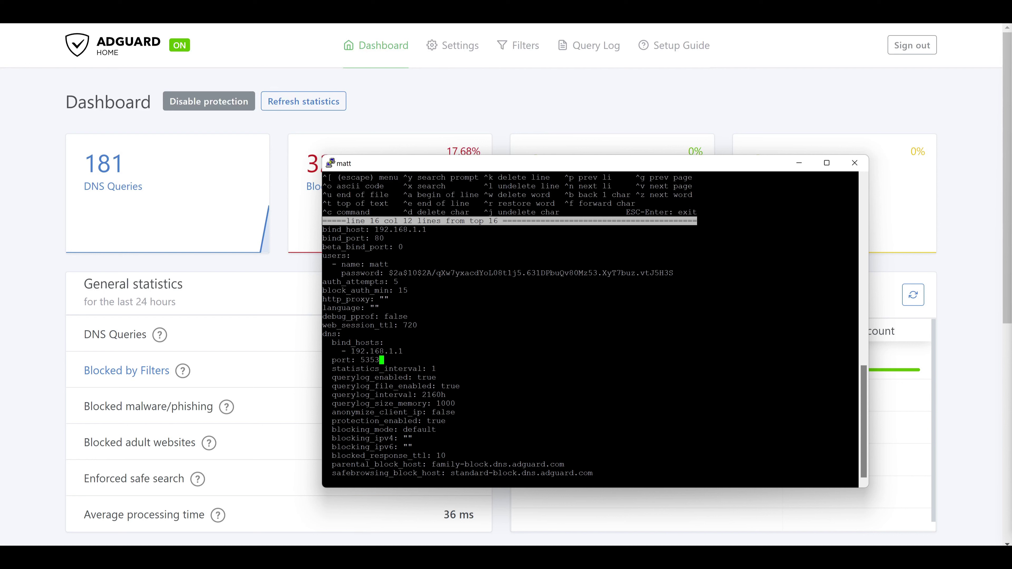
{"action": "key", "text": "Escape"}
{"action": "key", "text": "a"}
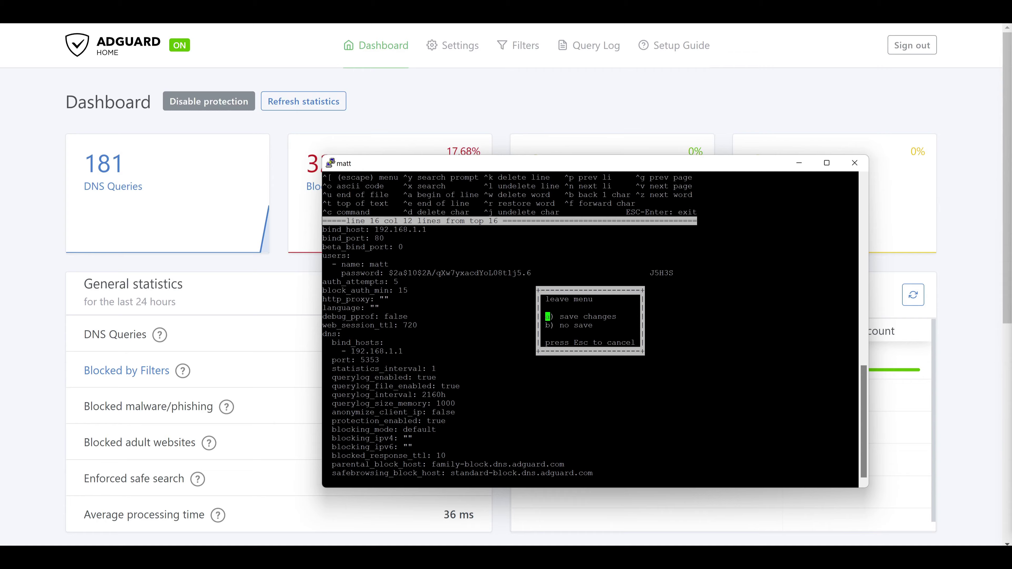
{"action": "key", "text": "a"}
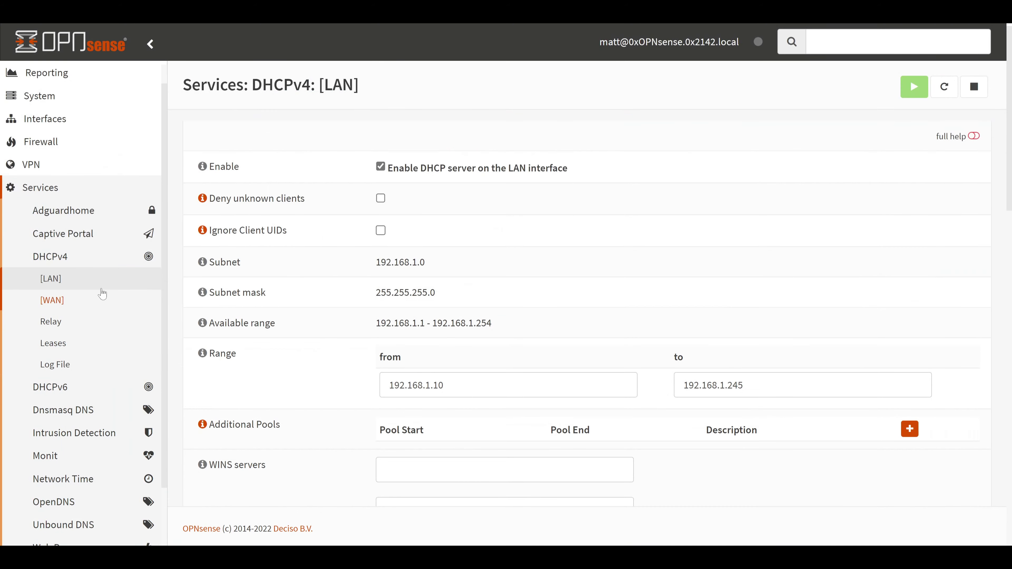
- Restart the AdGuard Home service from its General settings page
{"action": "left_click", "coordinate": [78, 220]}
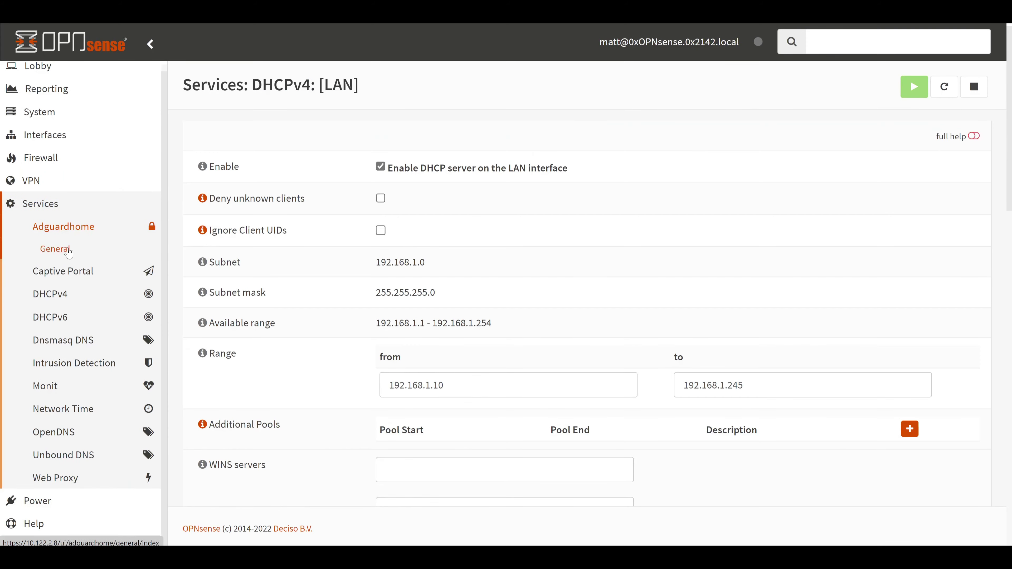
{"action": "left_click", "coordinate": [71, 254]}
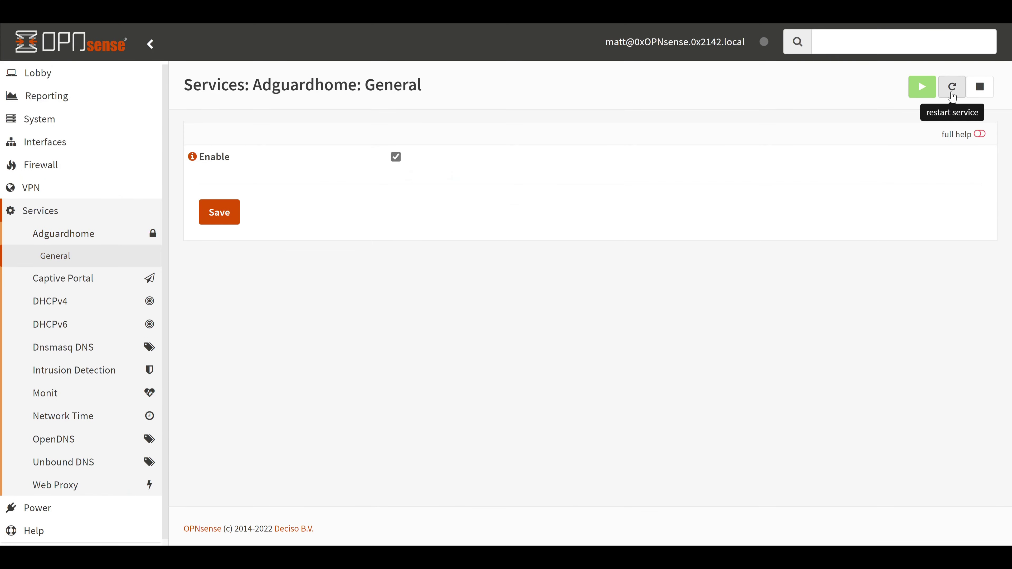
{"action": "left_click", "coordinate": [954, 92]}
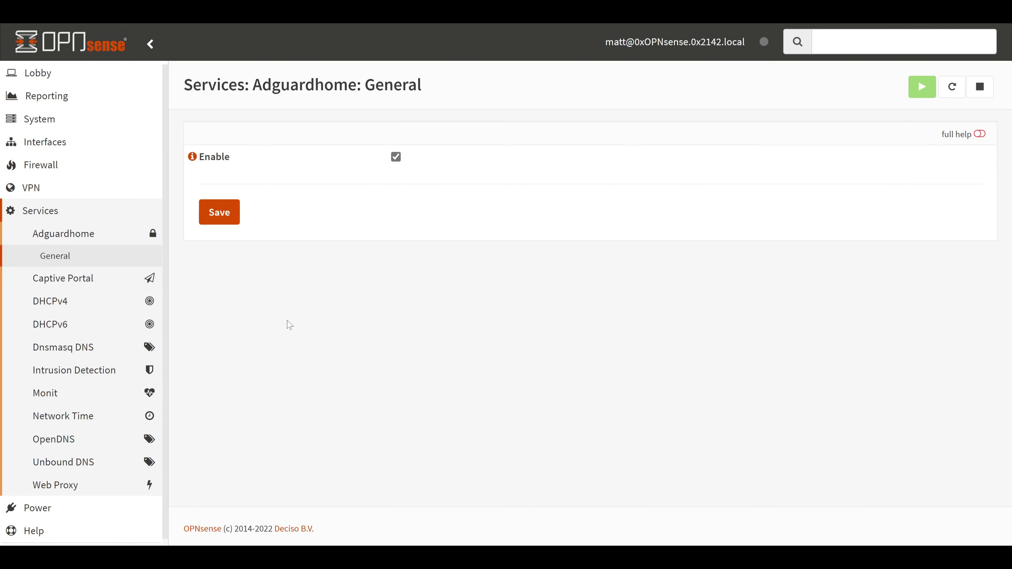
- Enable Unbound DNS on port 53, save it, and apply the changes
{"action": "left_click", "coordinate": [76, 462]}
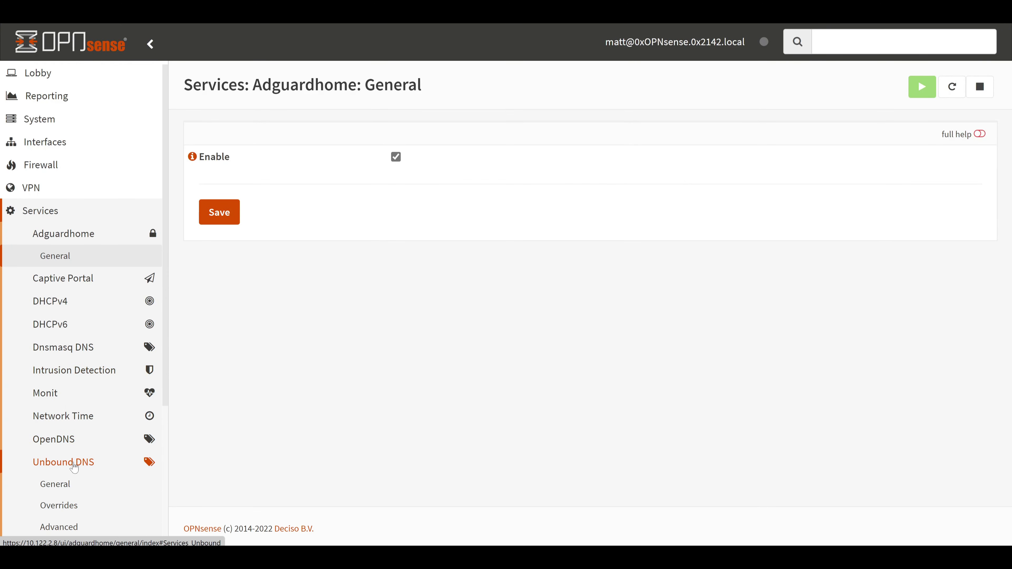
{"action": "left_click", "coordinate": [55, 483]}
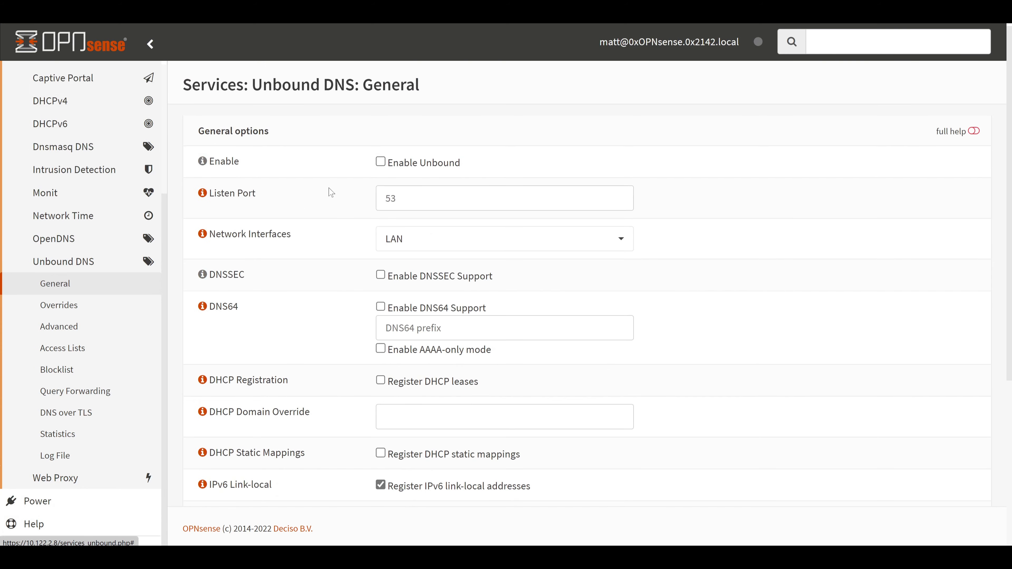
{"action": "left_click", "coordinate": [381, 162]}
{"action": "scroll", "coordinate": [343, 271], "scroll_direction": "down", "scroll_amount": 5}
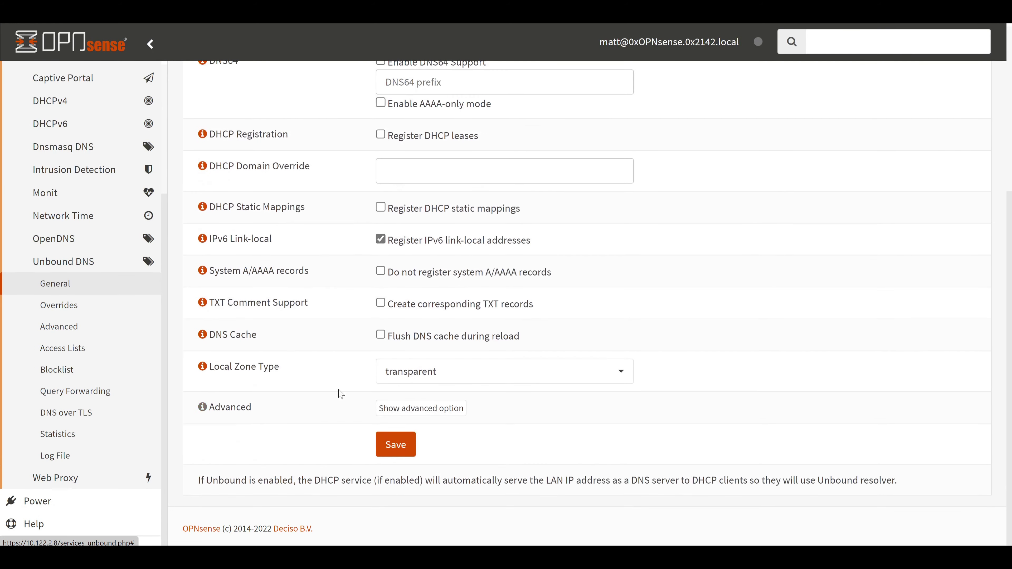
{"action": "left_click", "coordinate": [396, 444]}
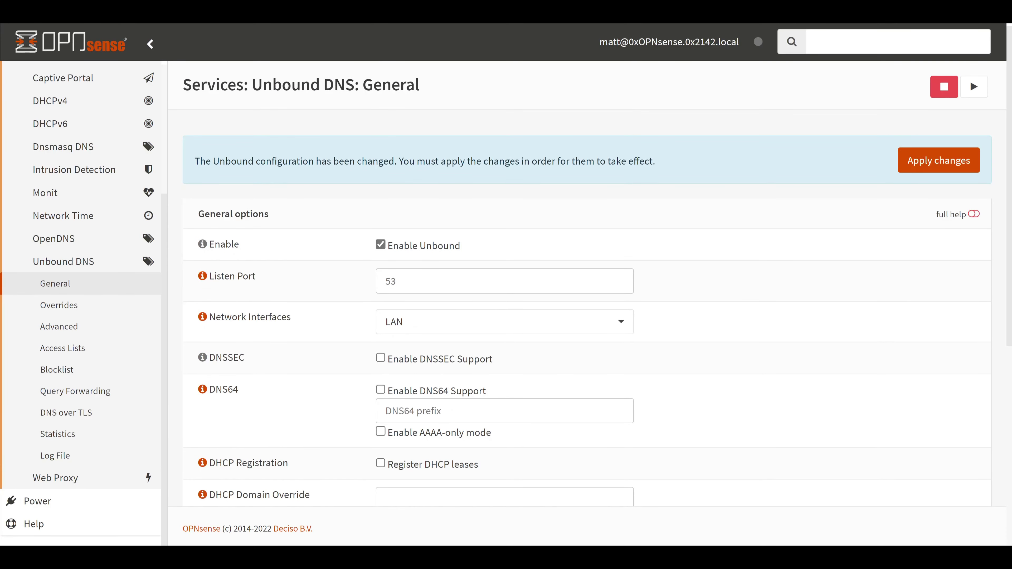
{"action": "left_click", "coordinate": [966, 160]}
{"action": "scroll", "coordinate": [958, 162], "scroll_direction": "down", "scroll_amount": 4}
{"action": "scroll", "coordinate": [881, 207], "scroll_direction": "up", "scroll_amount": 5}
{"action": "key", "text": "alt+Tab"}
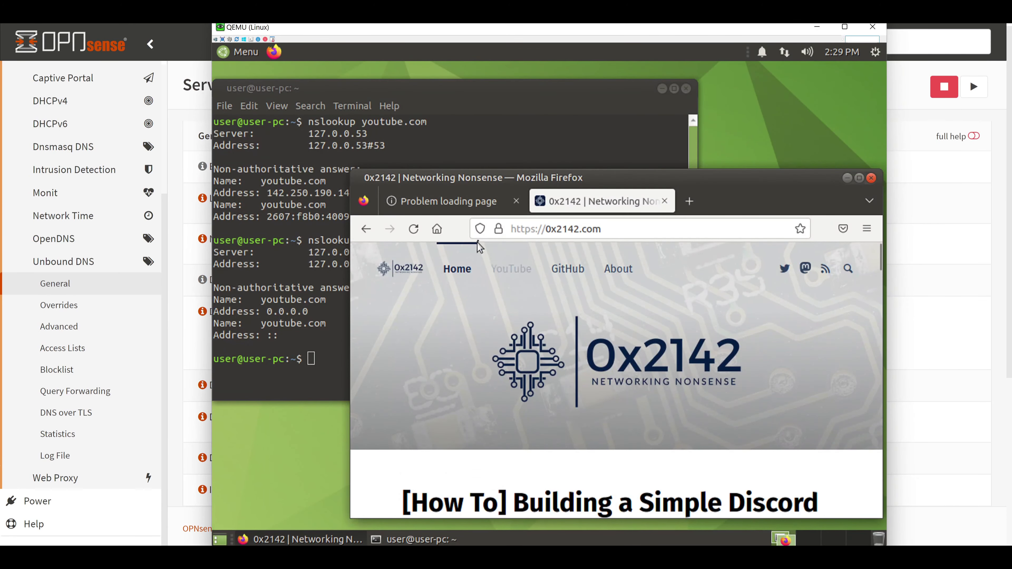
{"action": "left_click", "coordinate": [450, 201]}
{"action": "left_click", "coordinate": [594, 228]}
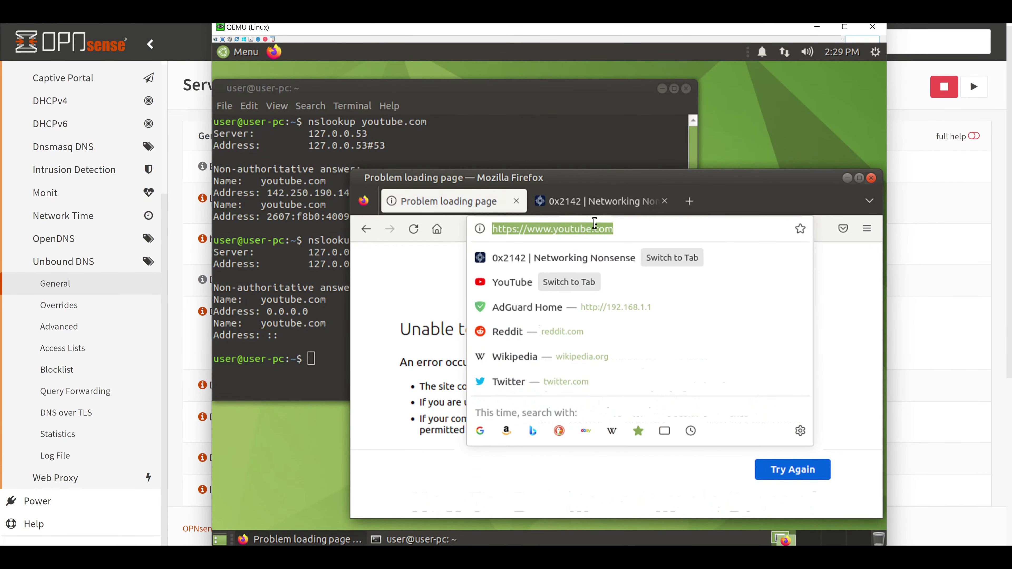
{"action": "key", "text": "Return"}
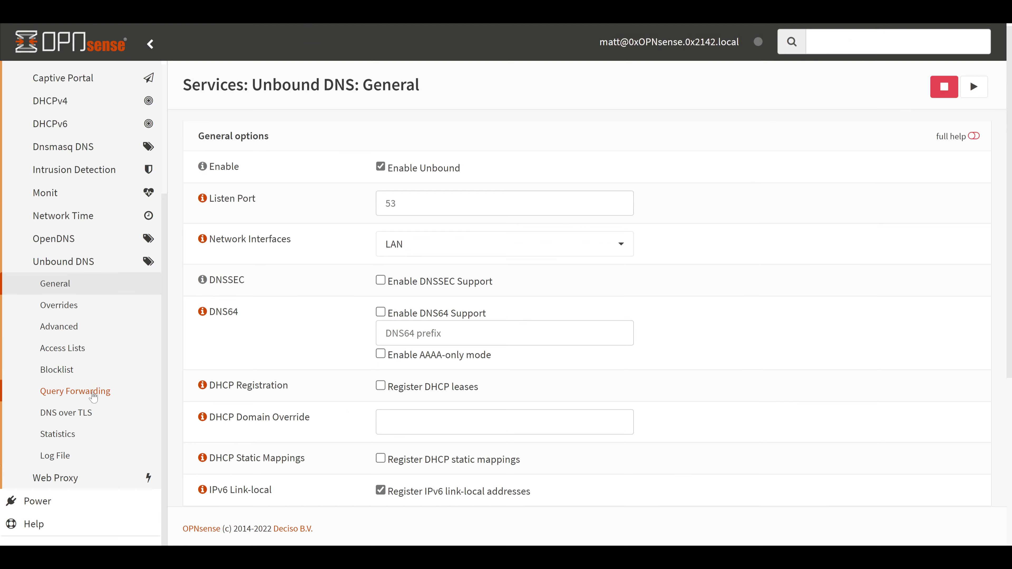
- Add an Unbound query-forwarding entry for server 192.168.1.1 port 5353, save it and apply the changes
{"action": "left_click", "coordinate": [93, 398]}
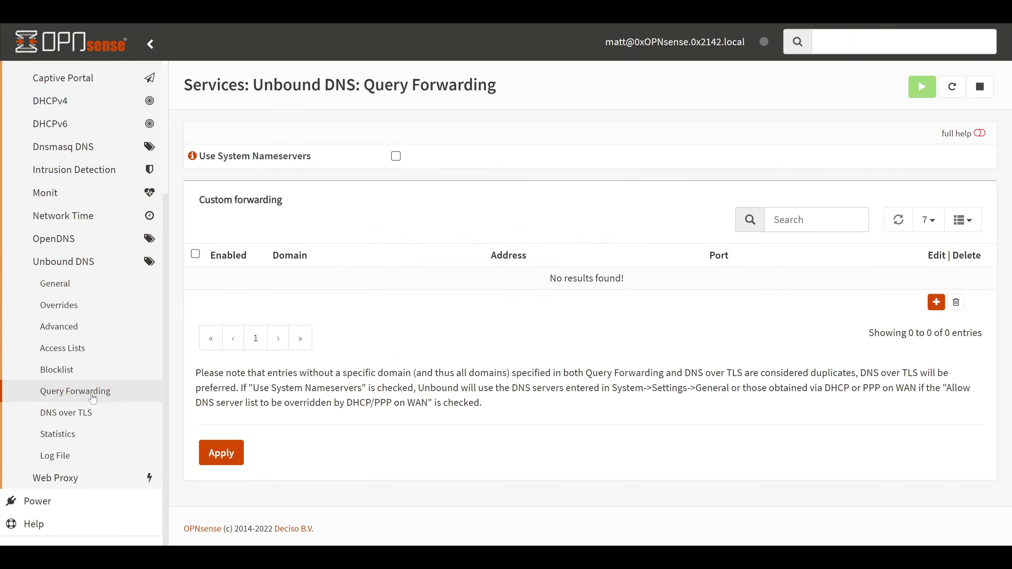
{"action": "left_click", "coordinate": [935, 307]}
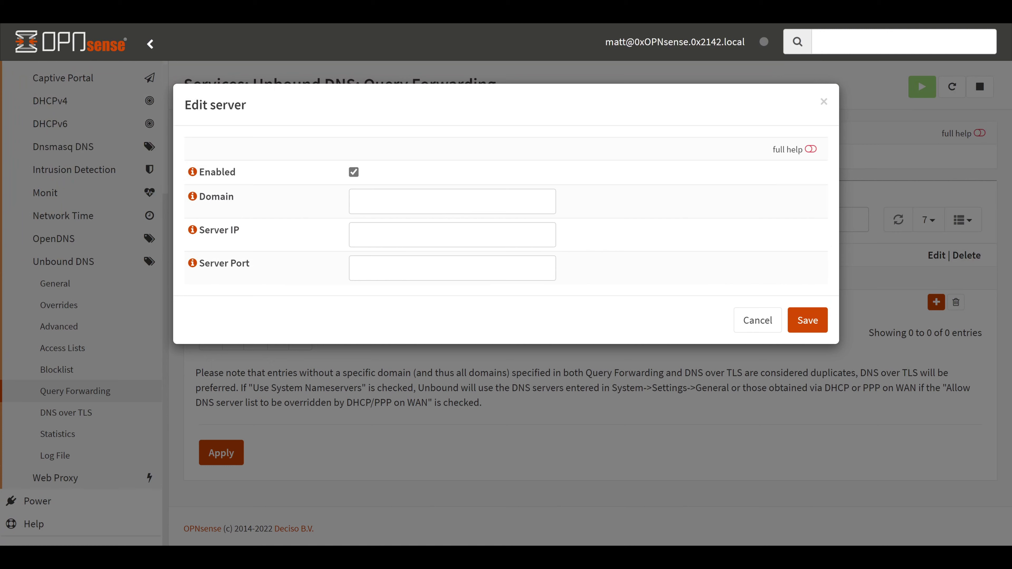
{"action": "left_click", "coordinate": [452, 234]}
{"action": "type", "text": "1"}
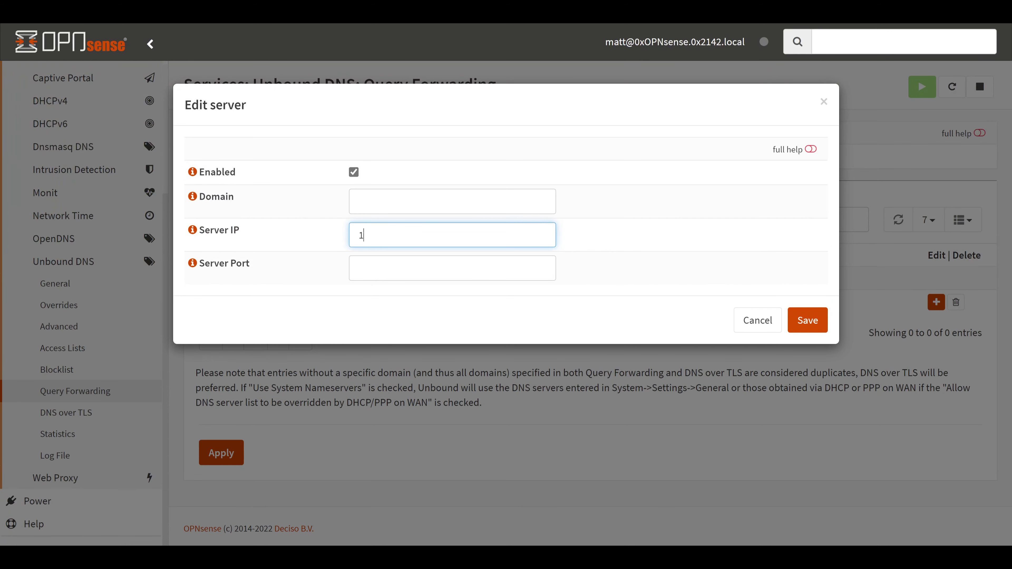
{"action": "type", "text": "92.168.1.1"}
{"action": "left_click", "coordinate": [192, 263]}
{"action": "type", "text": "5353"}
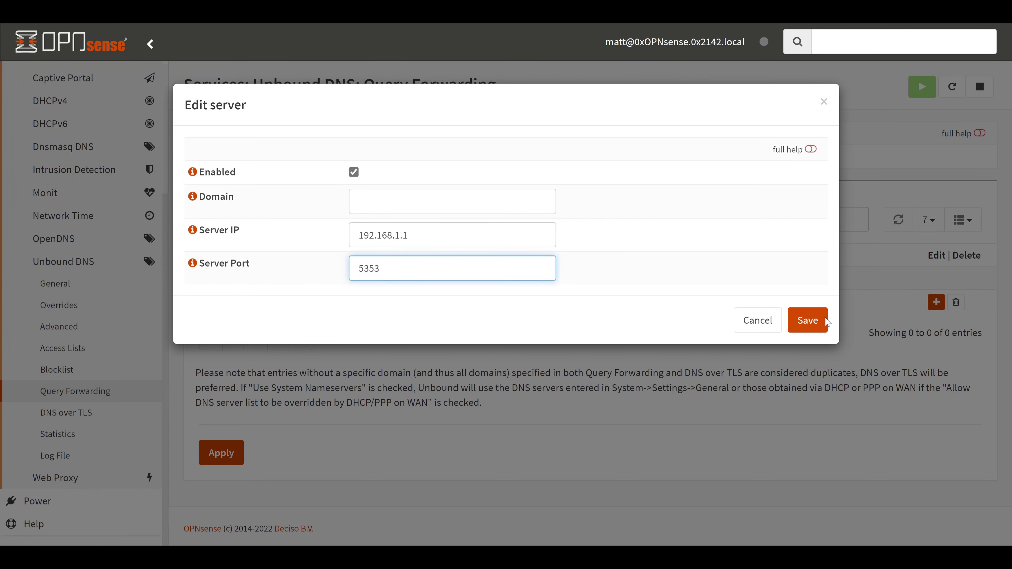
{"action": "left_click", "coordinate": [808, 321]}
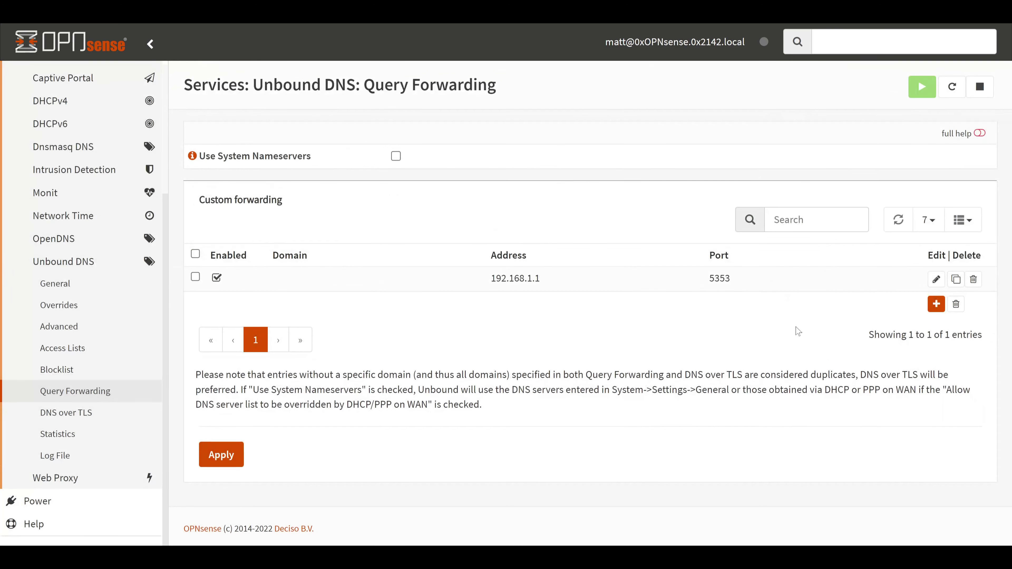
{"action": "left_click", "coordinate": [213, 457]}
- Switch to the Linux client VM to check the YouTube tab in Firefox
{"action": "key", "text": "alt+Tab"}
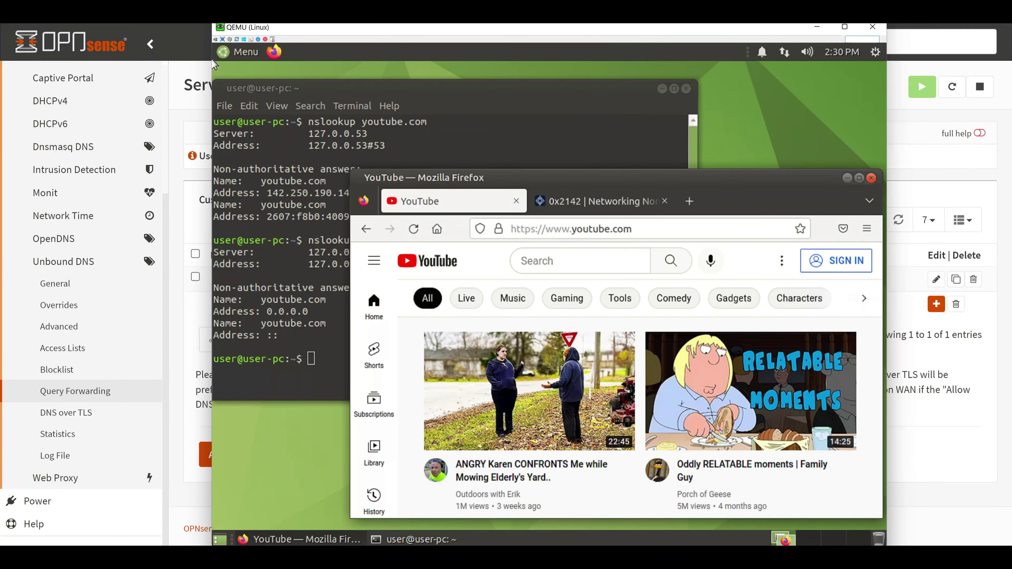